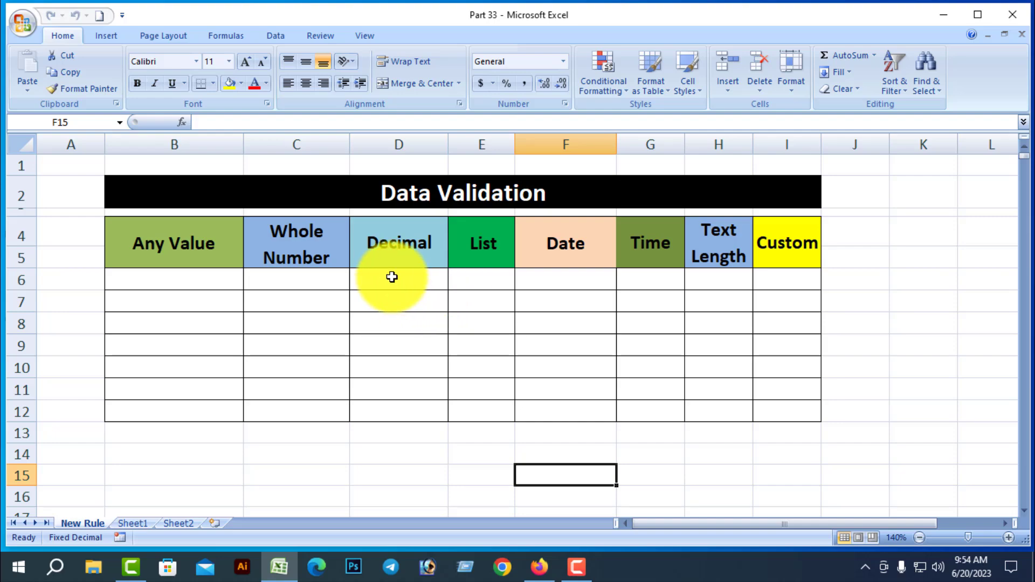
Open the data validation settings for the empty cells D6:D12 under the Decimal heading.
left_click_drag(392, 277, 413, 418)
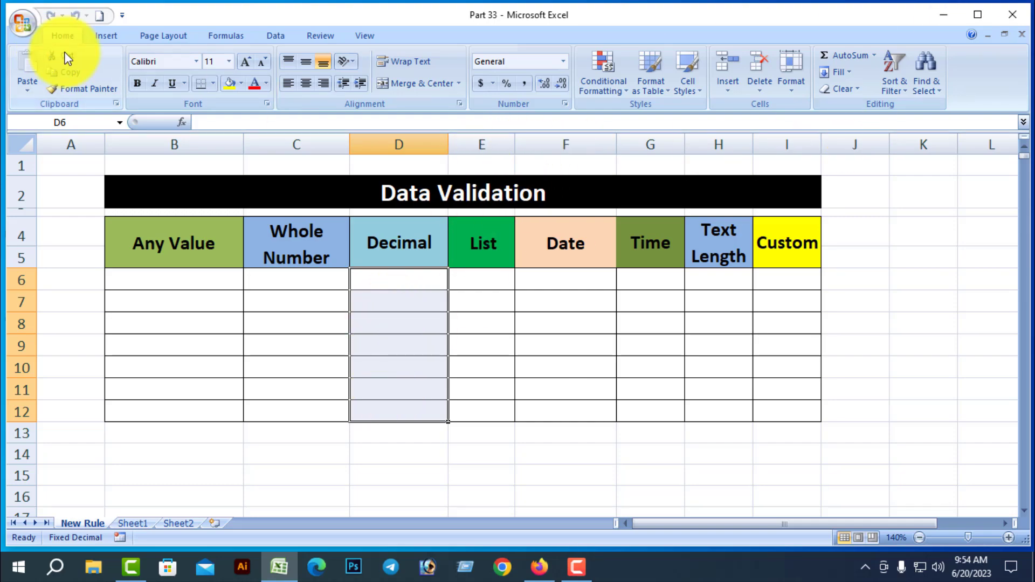
left_click(938, 90)
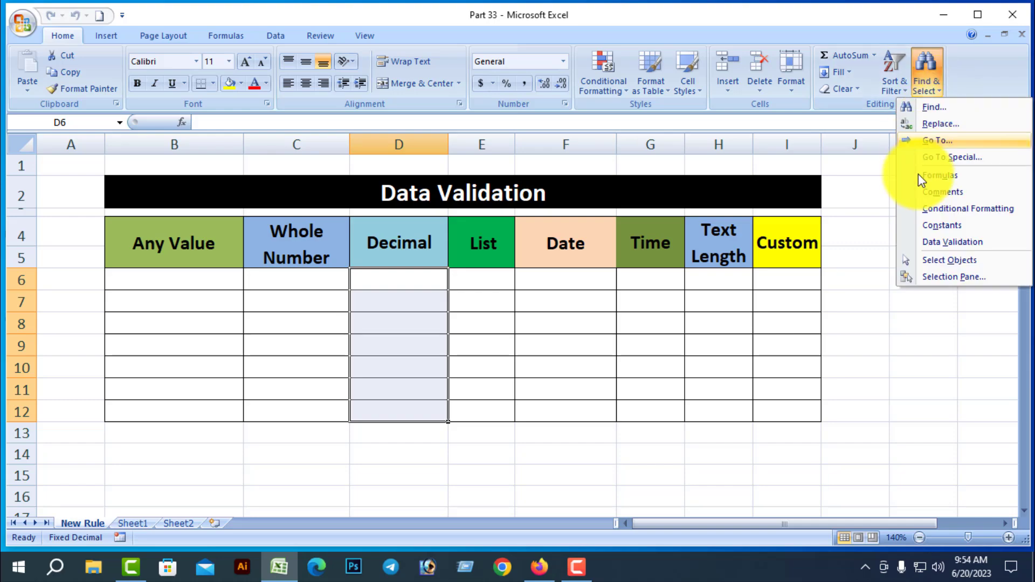
left_click(926, 377)
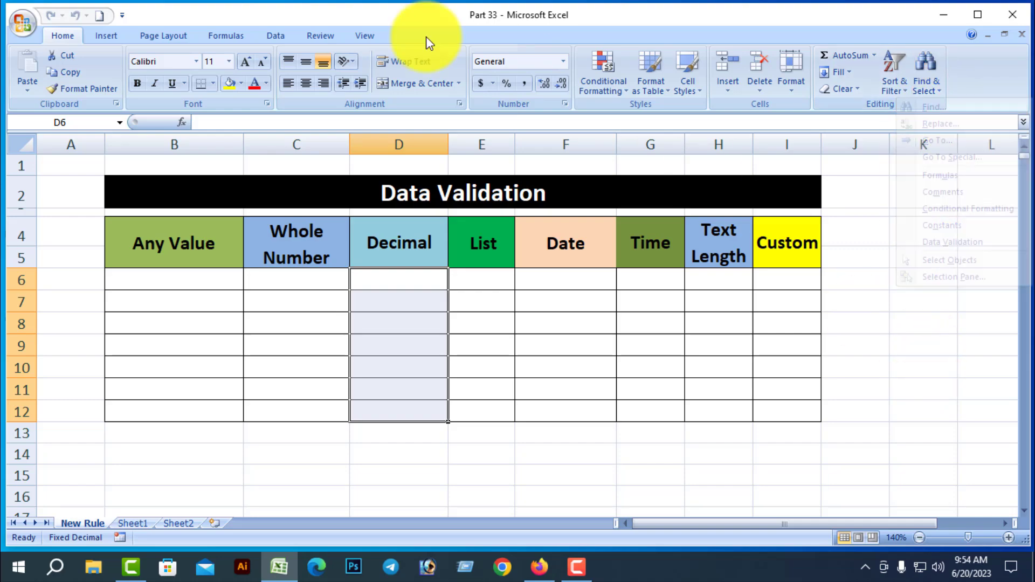
left_click(274, 36)
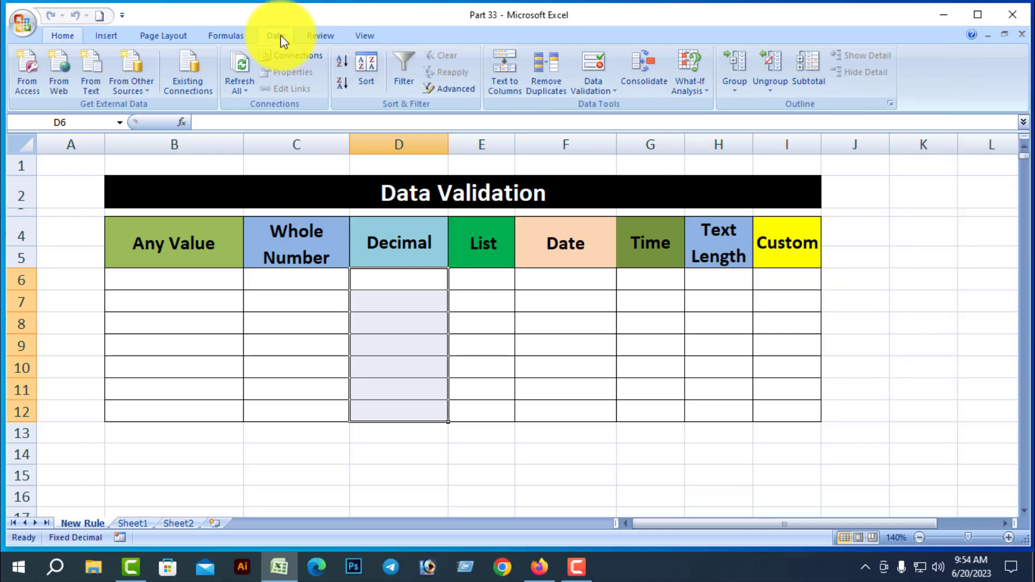
left_click(612, 95)
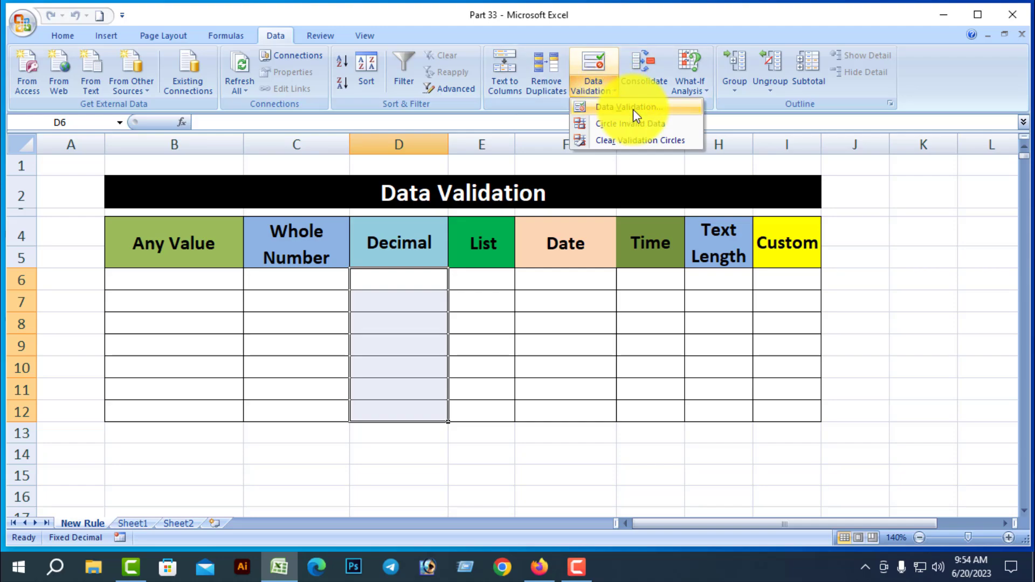
left_click(633, 109)
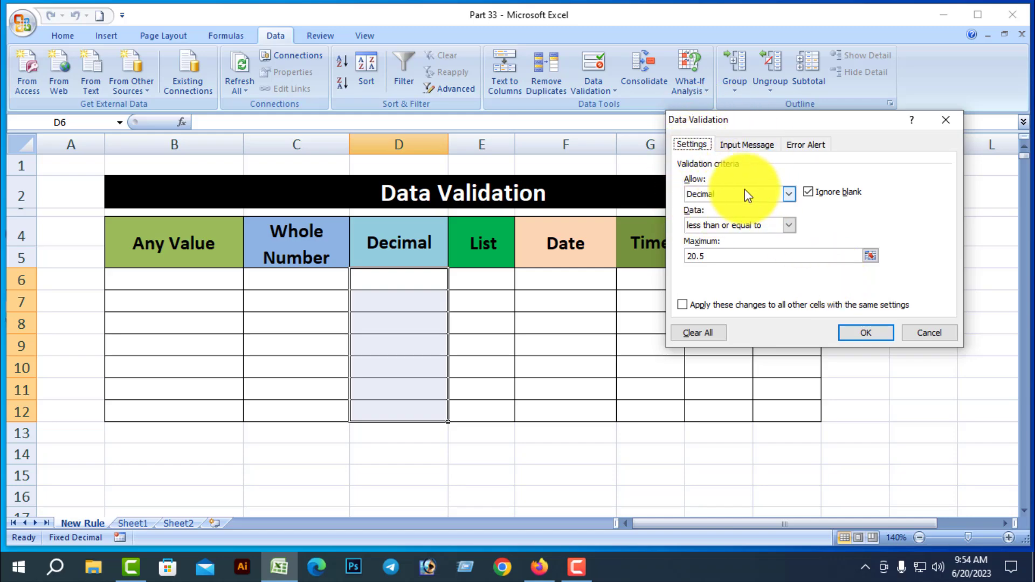
Set the validation criteria to allow decimals between a minimum of 20.5 and a maximum of 40.5.
left_click(788, 194)
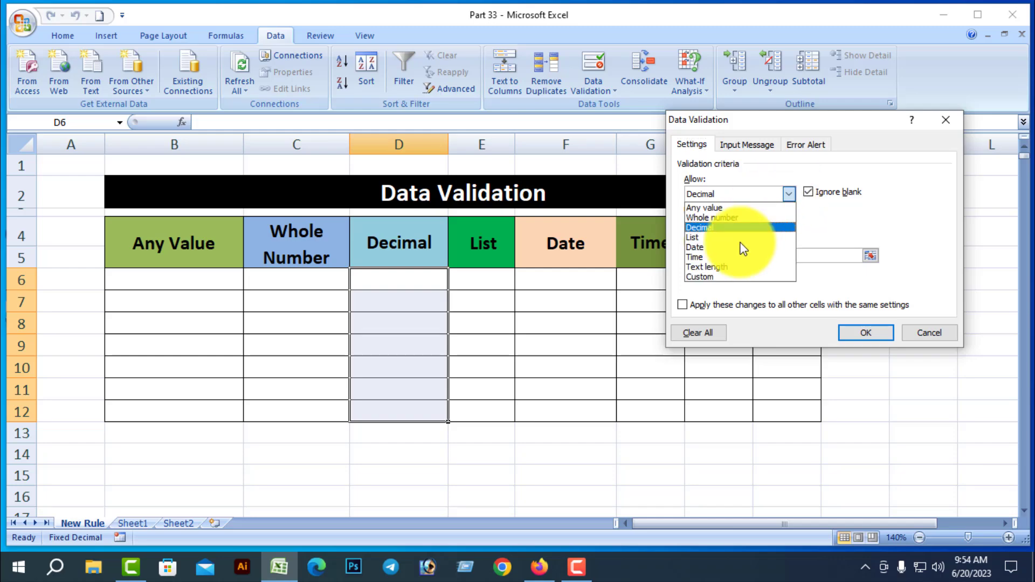
left_click(710, 227)
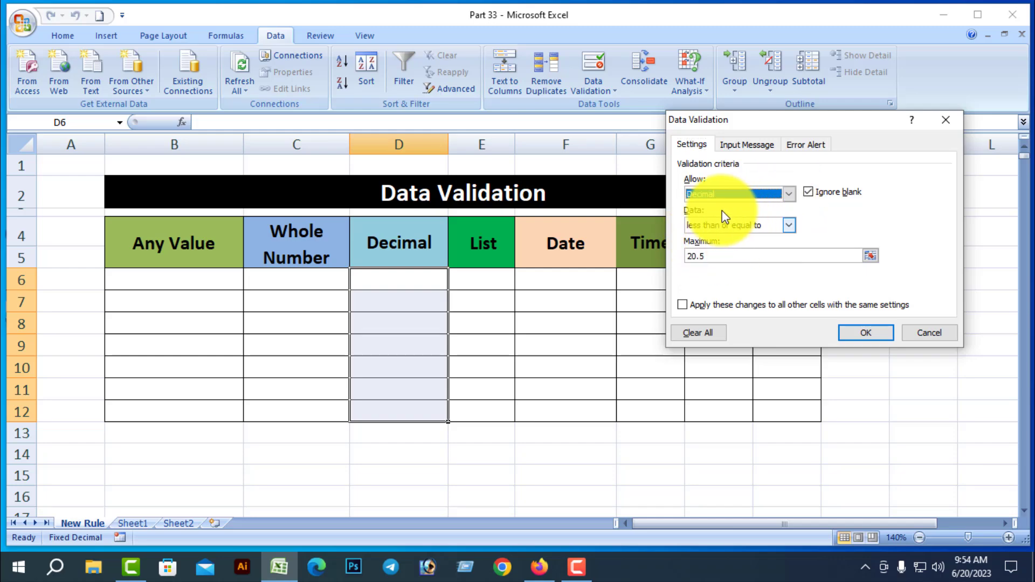
left_click(789, 224)
left_click(714, 238)
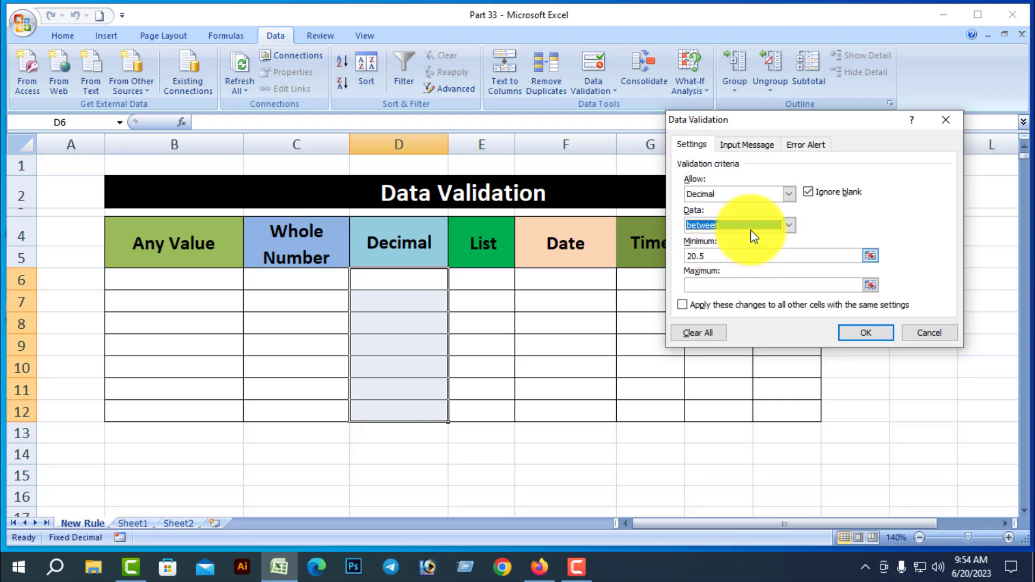
left_click(788, 224)
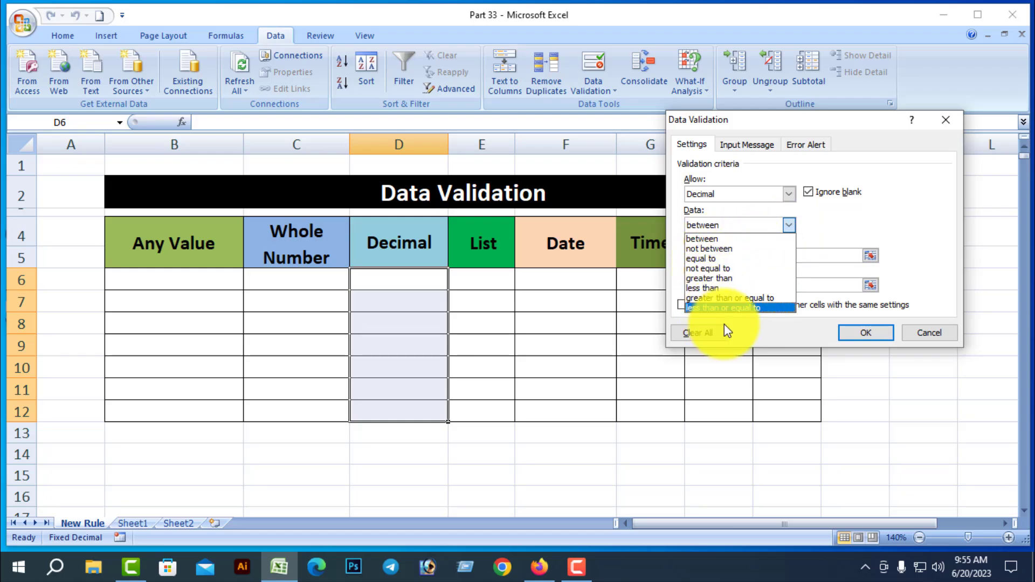
left_click(706, 238)
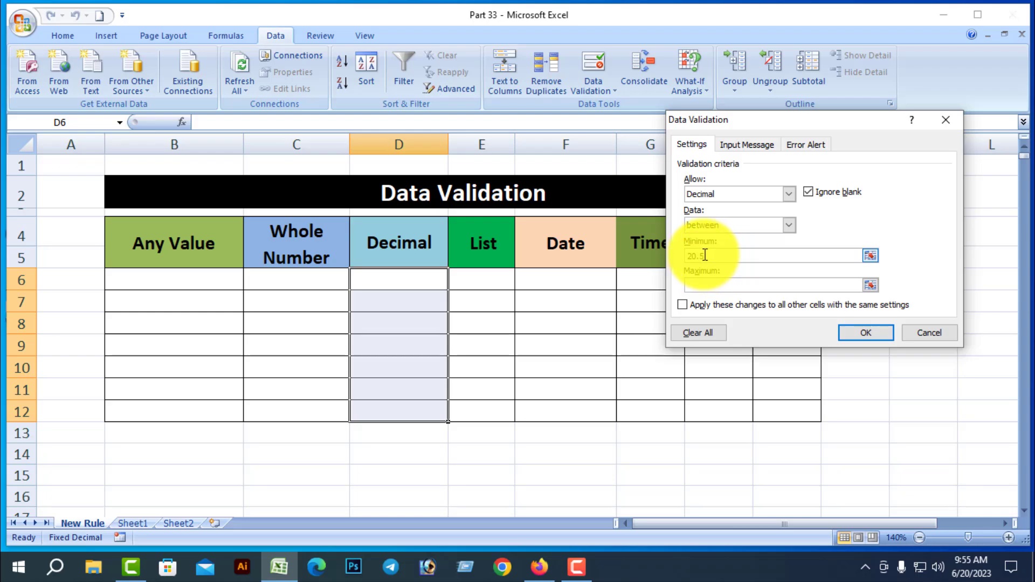
key("Tab")
left_click(705, 290)
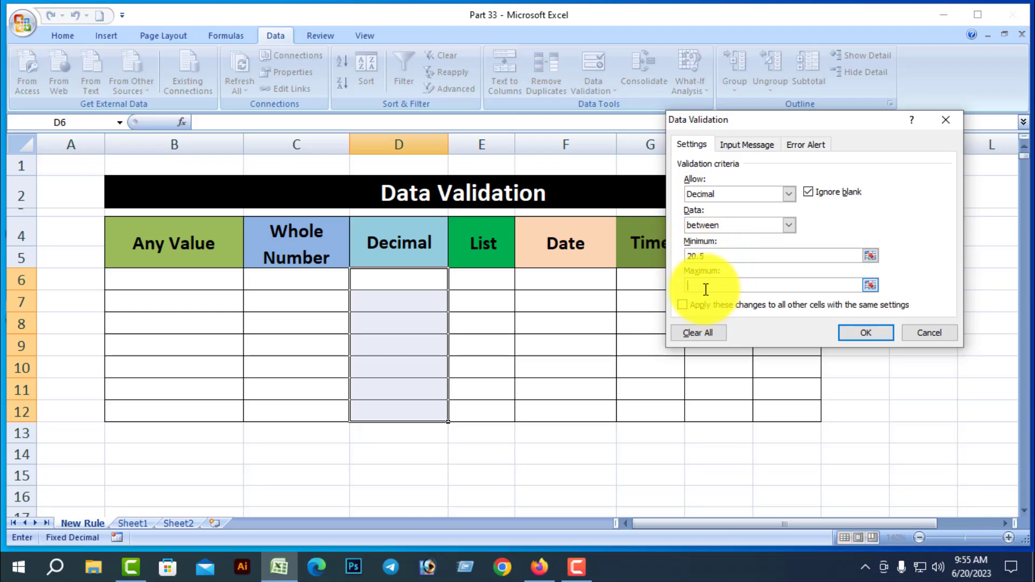
type("40.5")
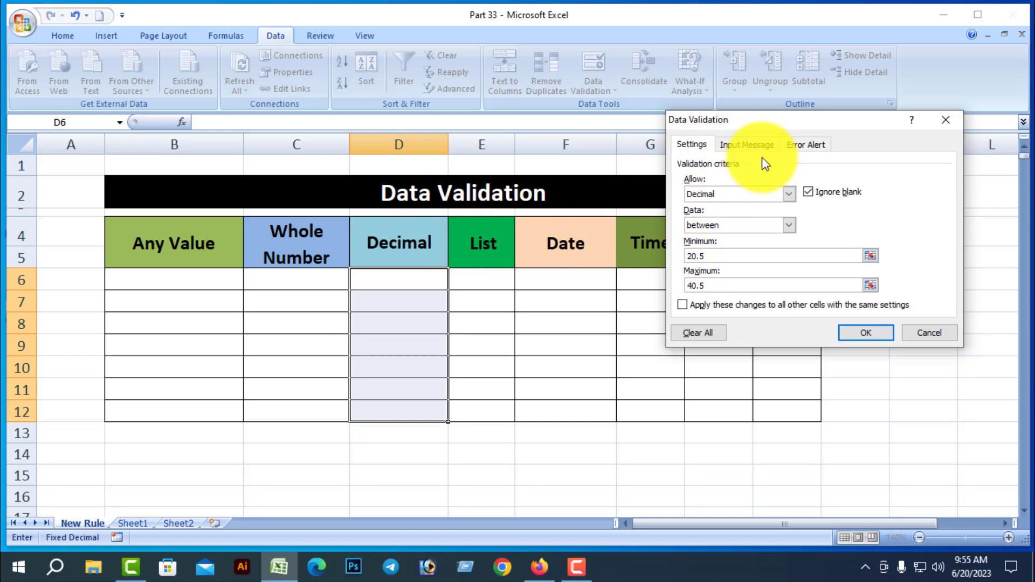
Add an input message titled "Input must be" with the text "between (20.5-40.5)".
left_click(746, 144)
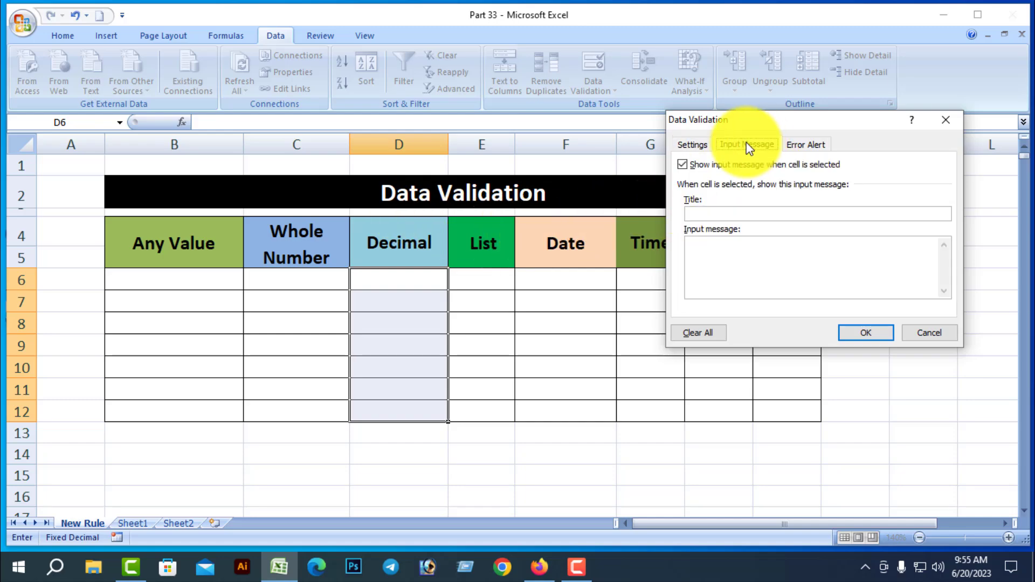
left_click(705, 212)
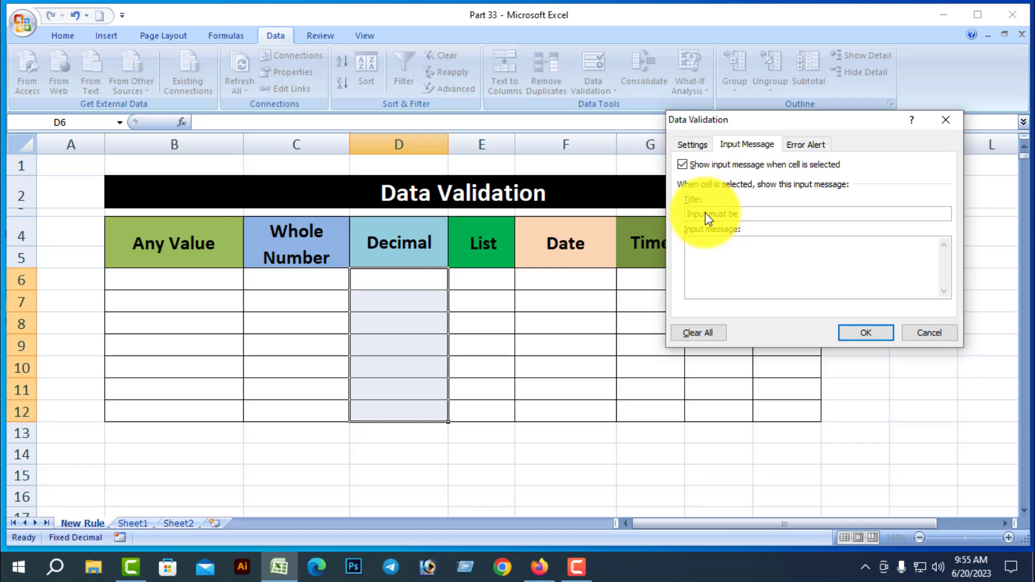
left_click(688, 251)
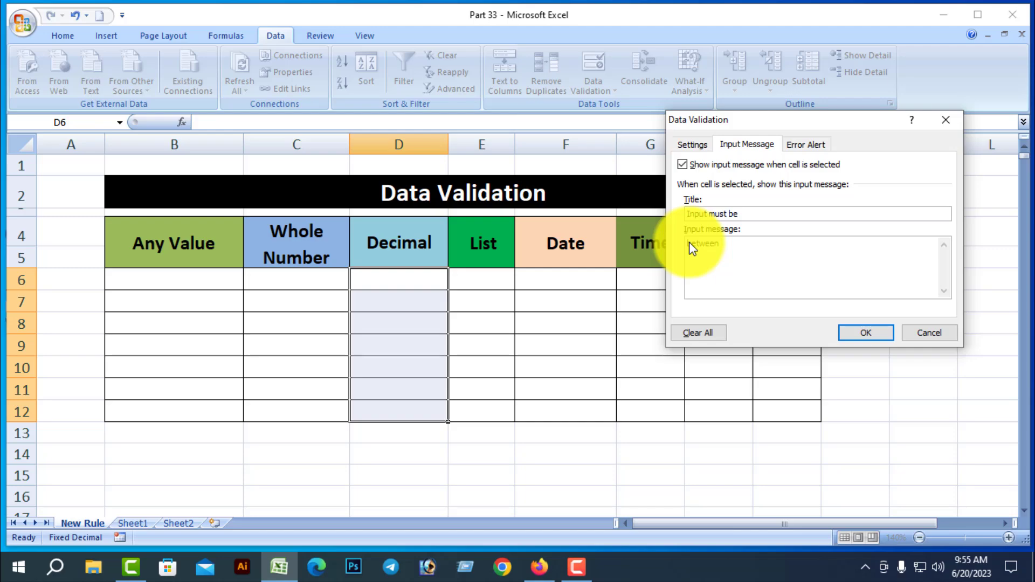
type("between (20.5-40.5")
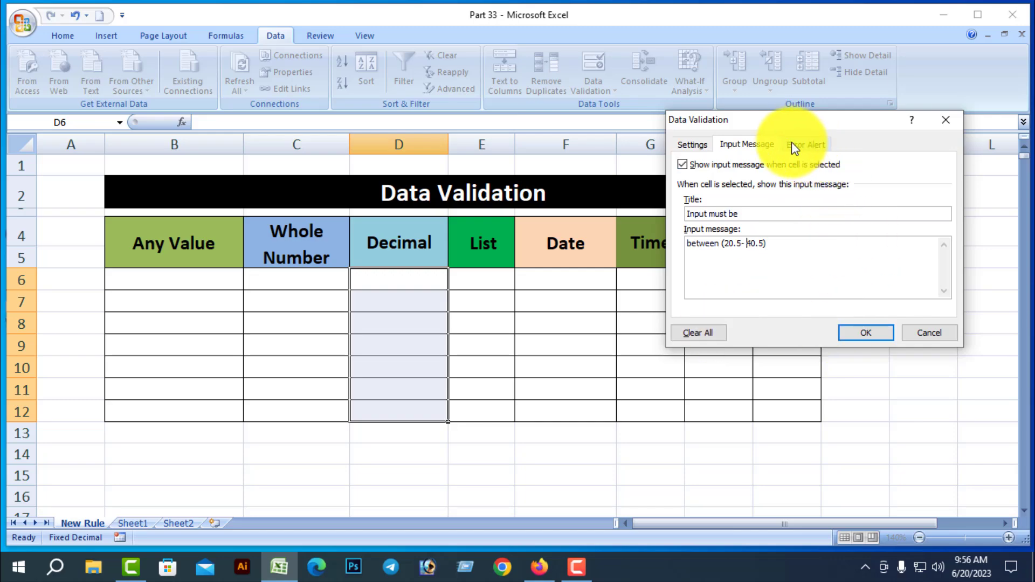
Set a Warning error alert titled "Error" with the message "Please input correct value" and apply the validation rule.
left_click(815, 147)
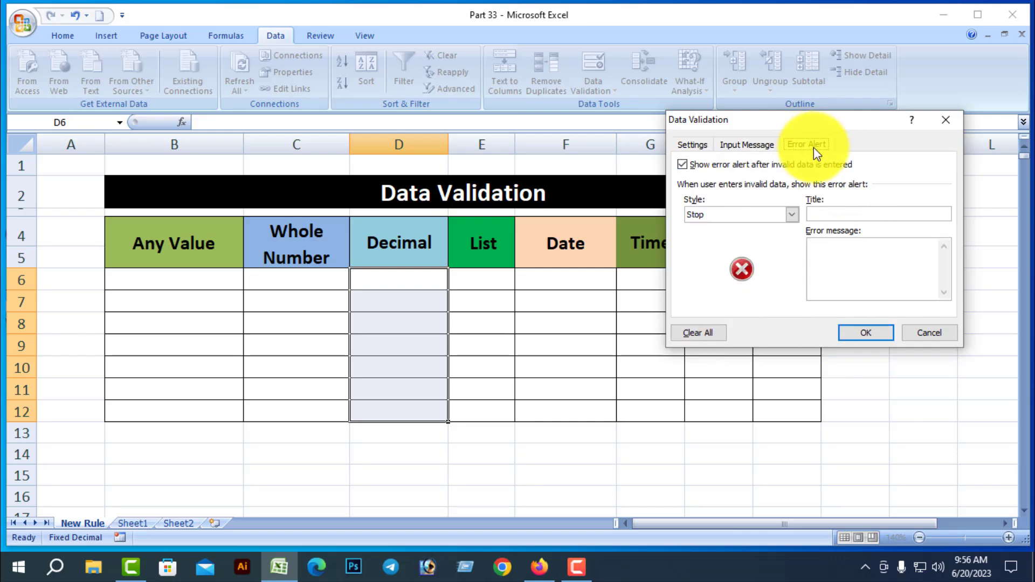
left_click(792, 215)
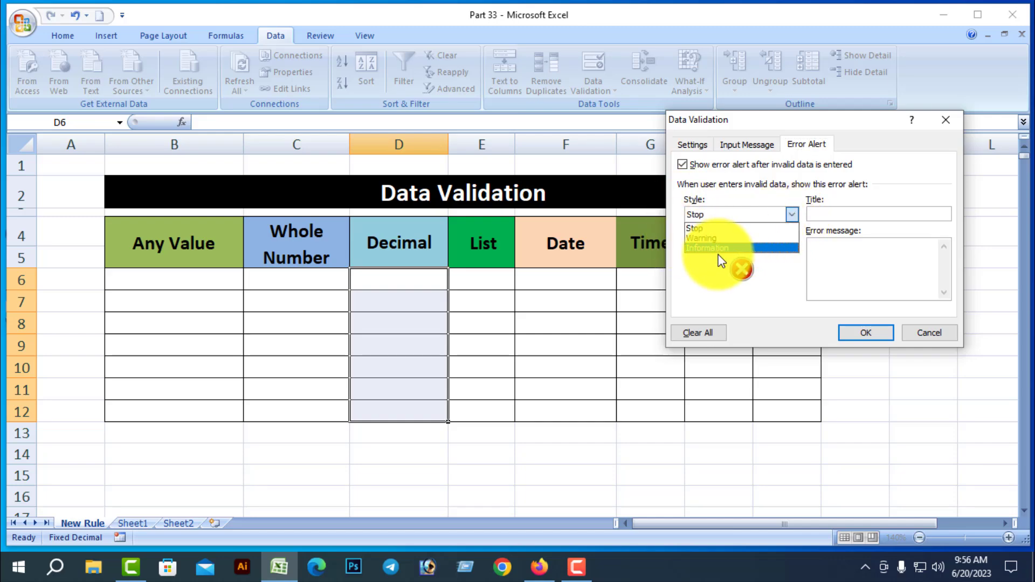
left_click(713, 237)
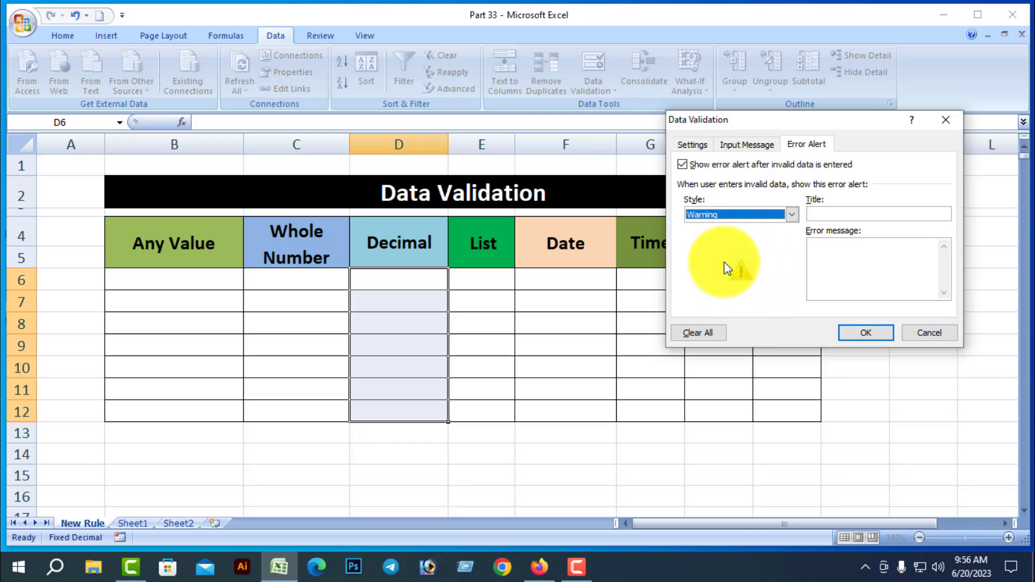
left_click(838, 214)
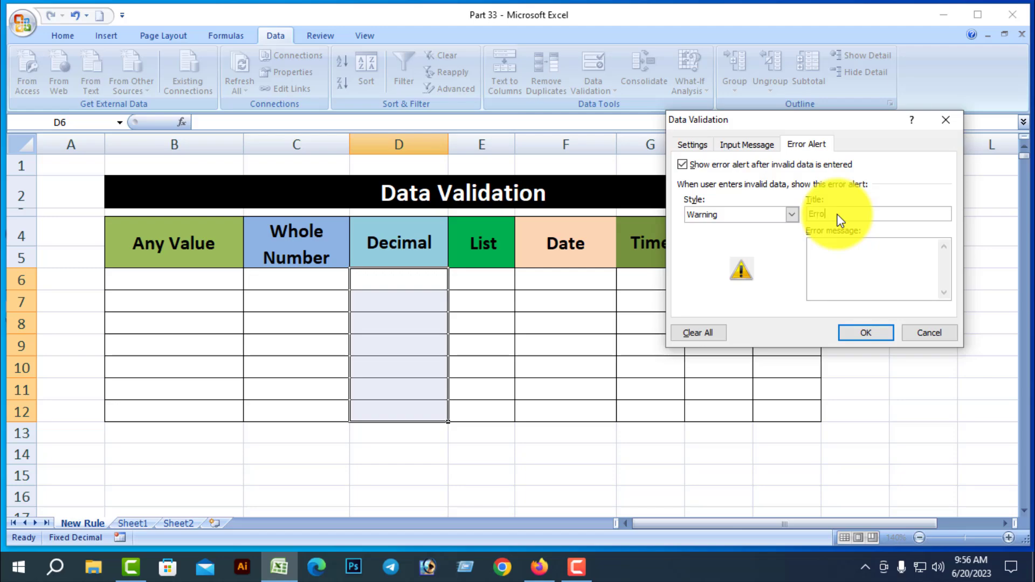
type("Error")
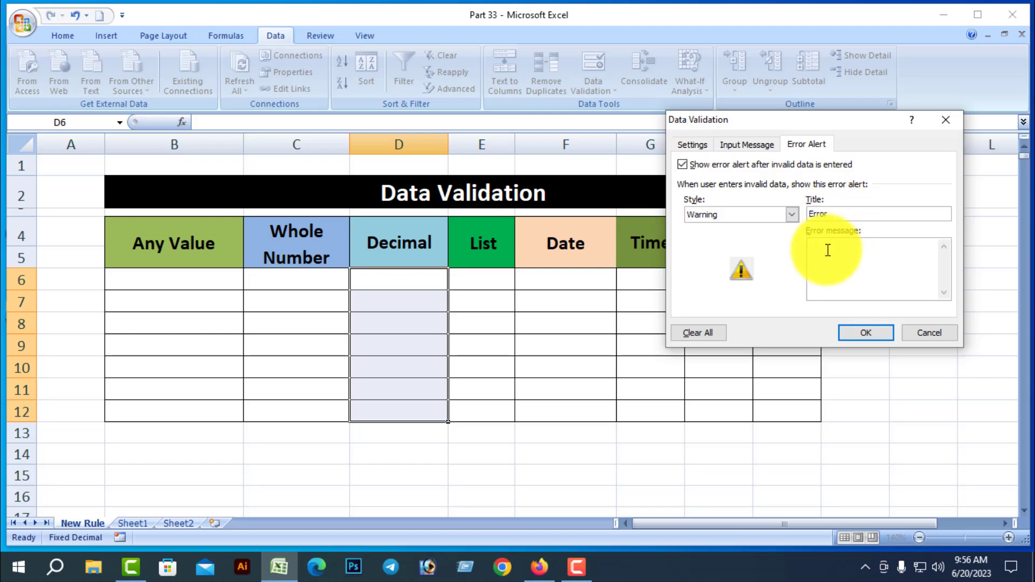
left_click(828, 254)
type("ect value")
left_click(869, 335)
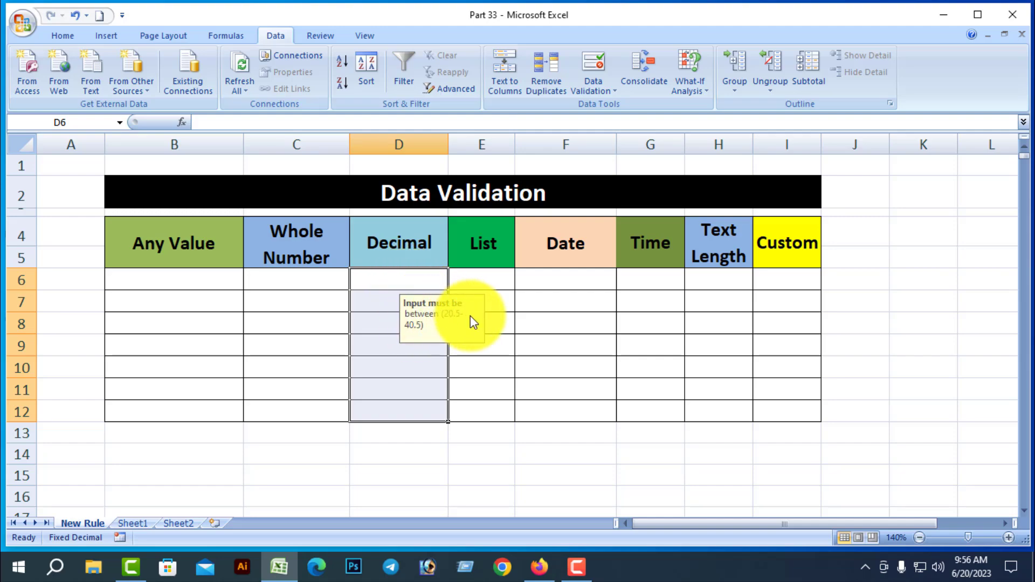
Enter 20.5, 25.5 and 40.5 in cells D6, D7 and D8 of the Decimal column.
left_click(400, 281)
type("20.5")
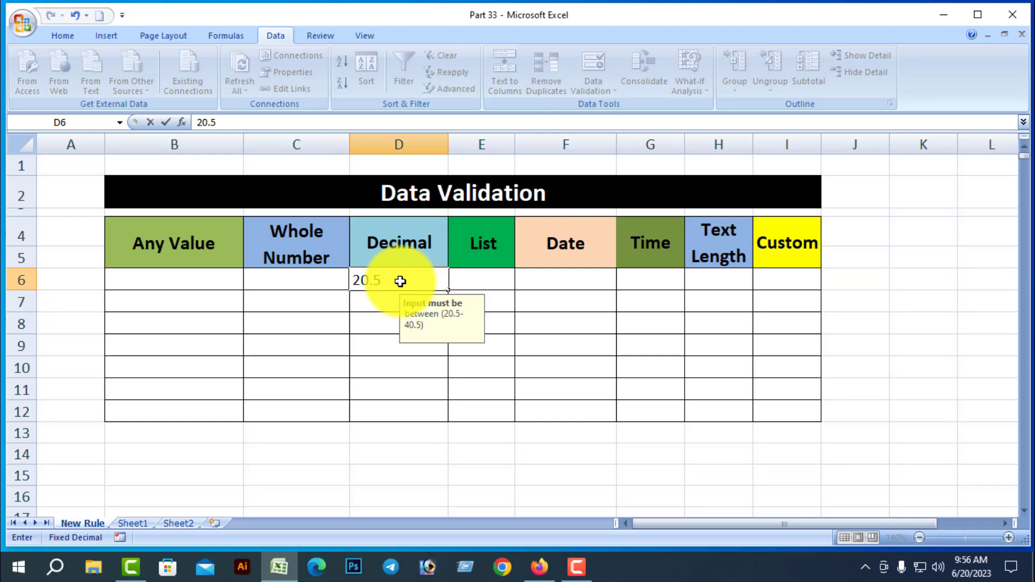
key("Return")
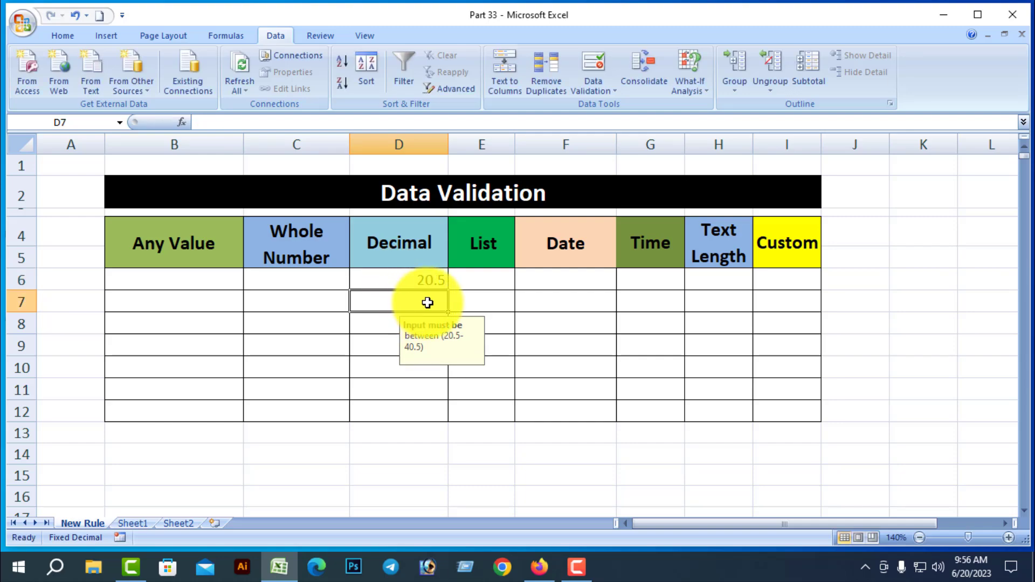
type("25.5")
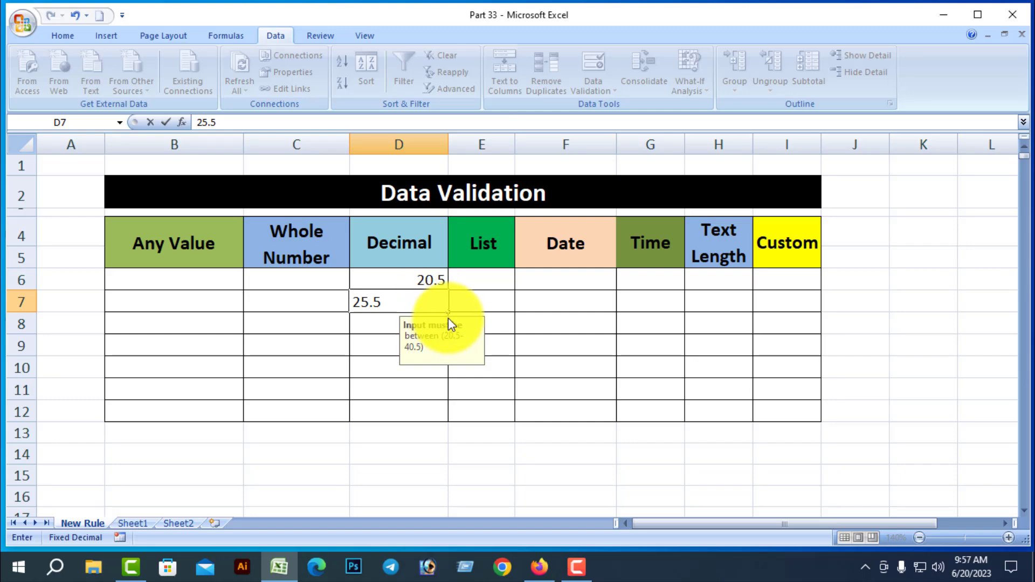
key("Return")
type("4")
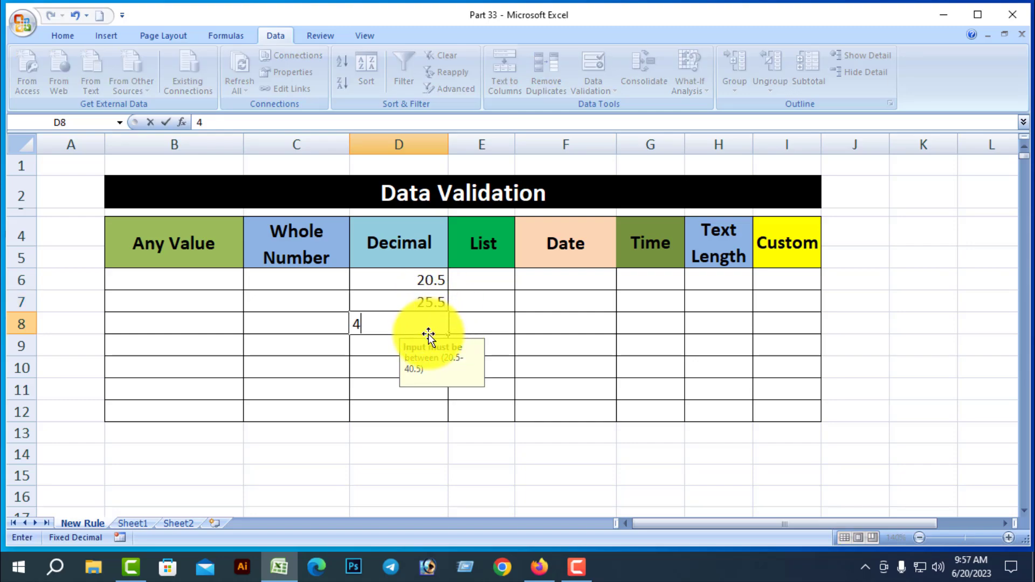
type("0.5")
key("Return")
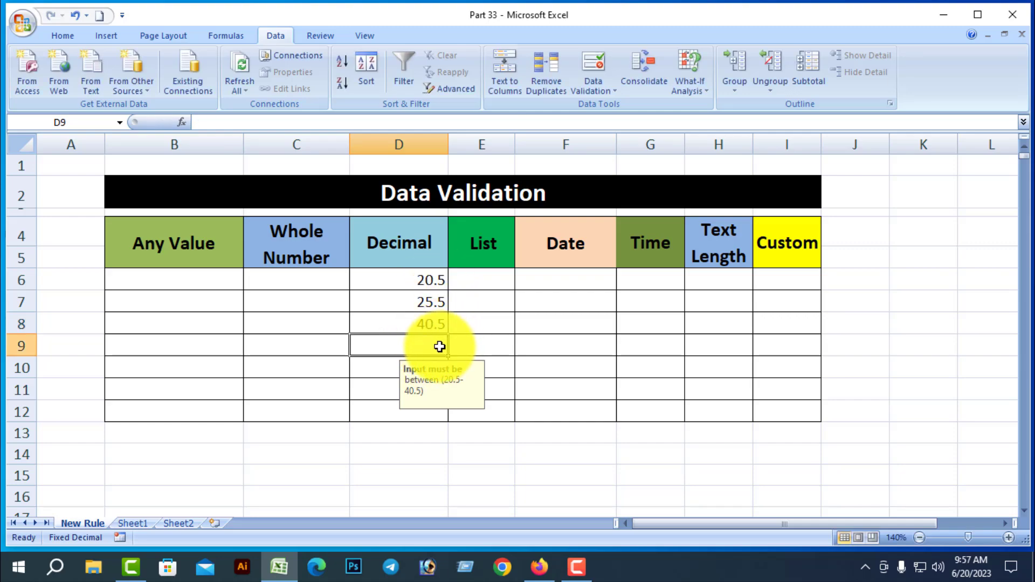
Test the rule by entering the out-of-range value 15.2 in D9, and move the alert clear of the Decimal column.
type("15.")
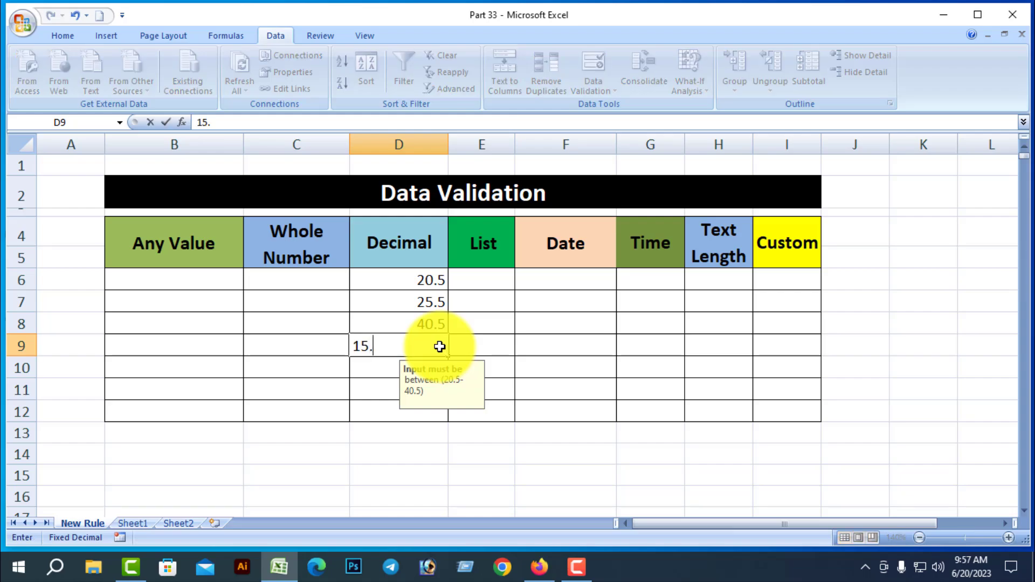
type("2")
key("Return")
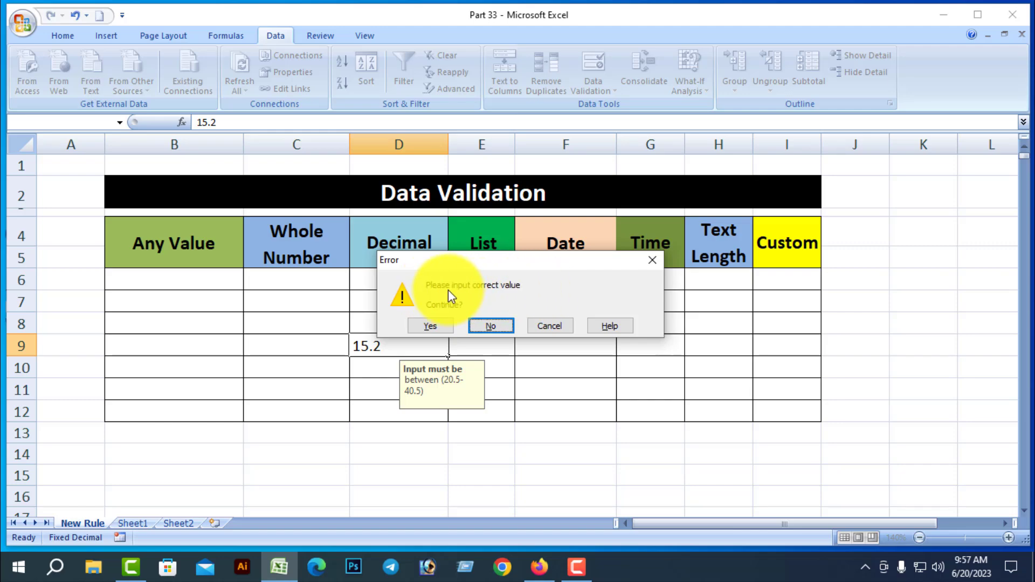
left_click_drag(554, 259, 741, 251)
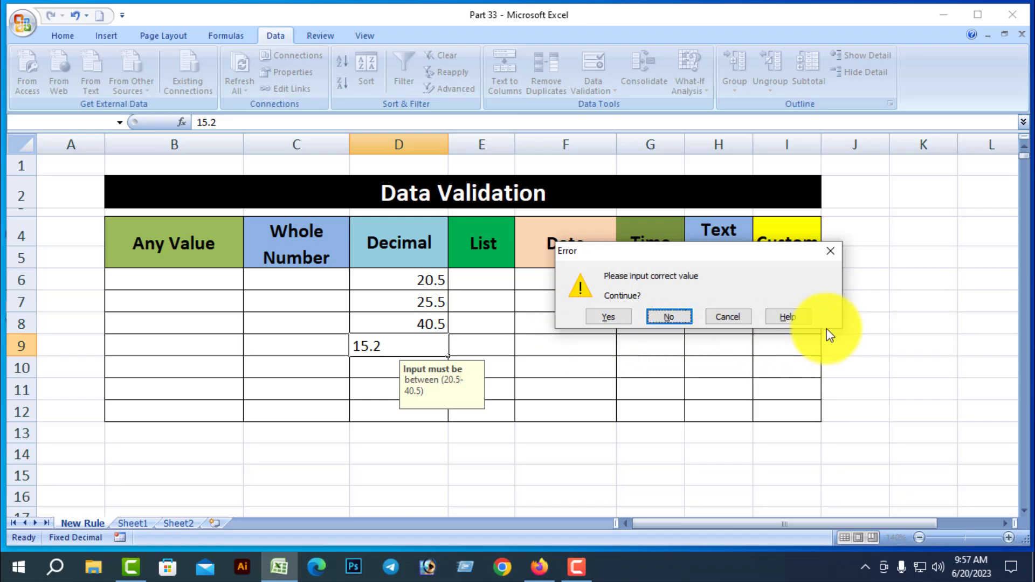
Check the Help available from the warning alert, close it, and decline the out-of-range value to return to editing D9.
left_click(794, 315)
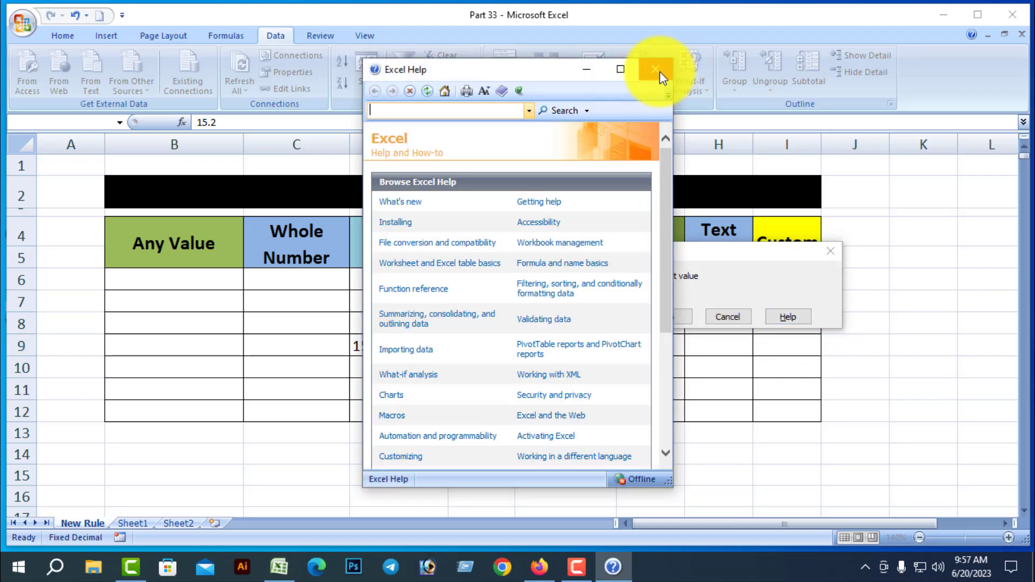
left_click(664, 69)
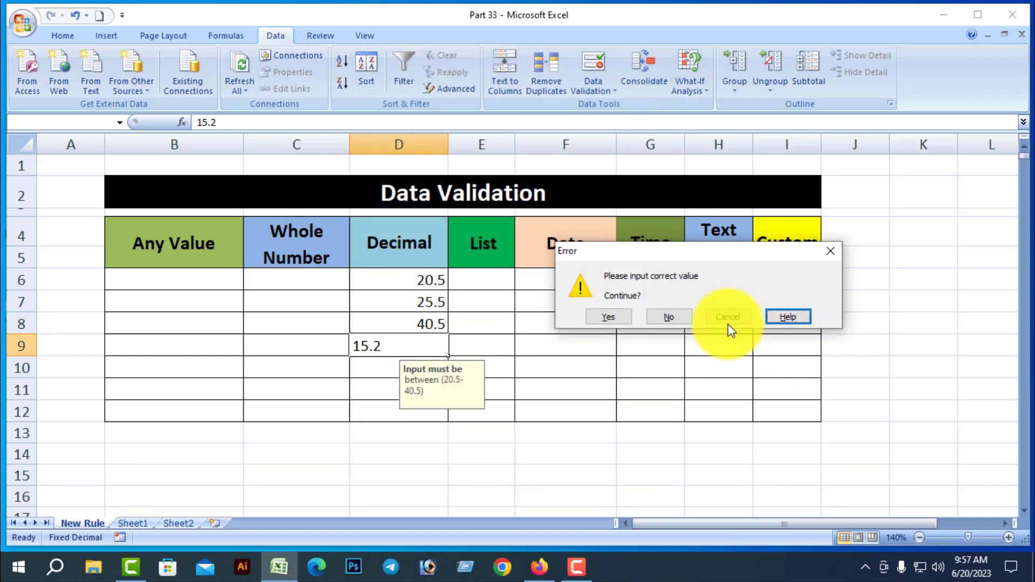
left_click(668, 317)
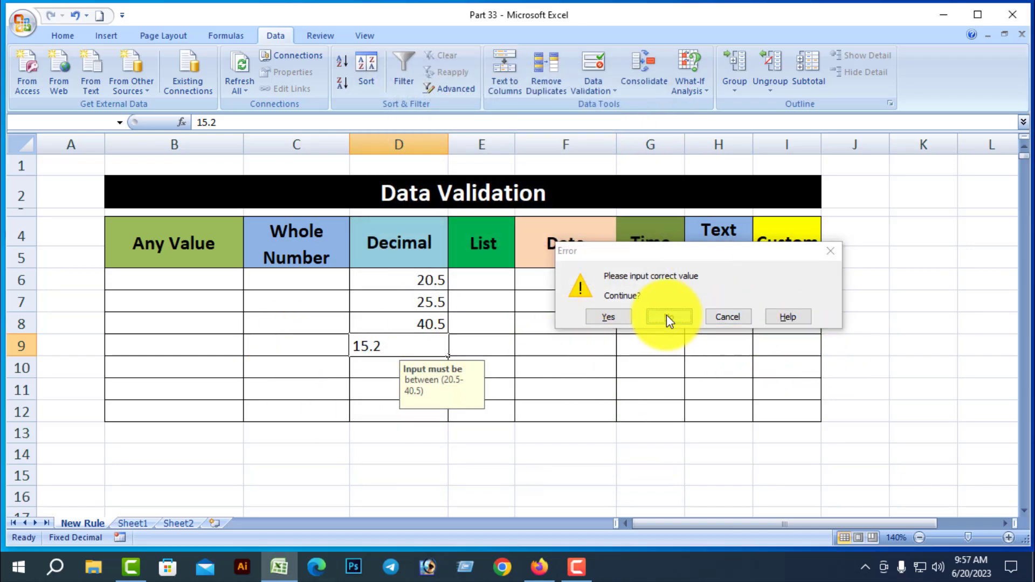
Submit 15.2 in D9 again and accept it despite the warning alert.
left_click(386, 347)
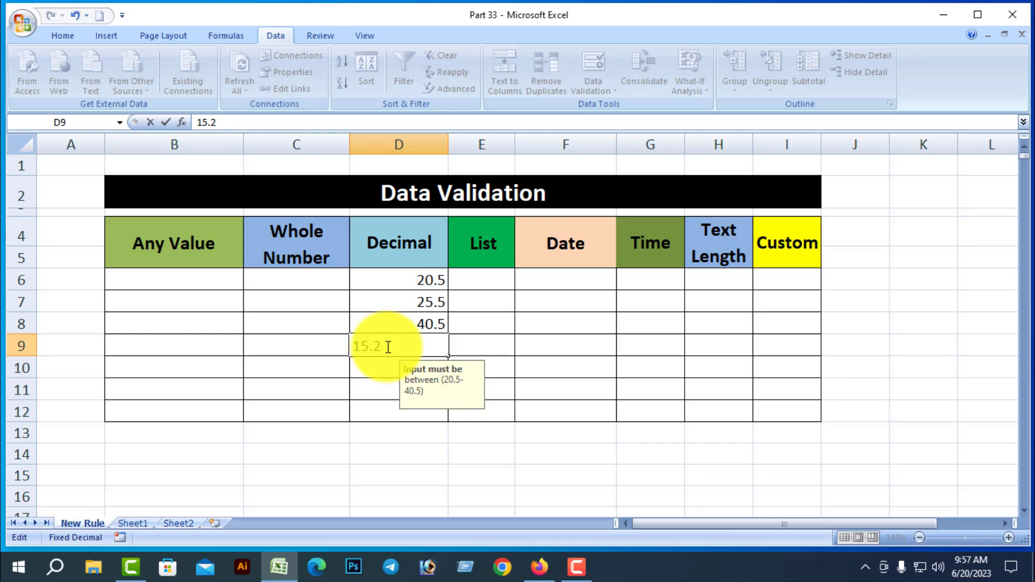
key("Return")
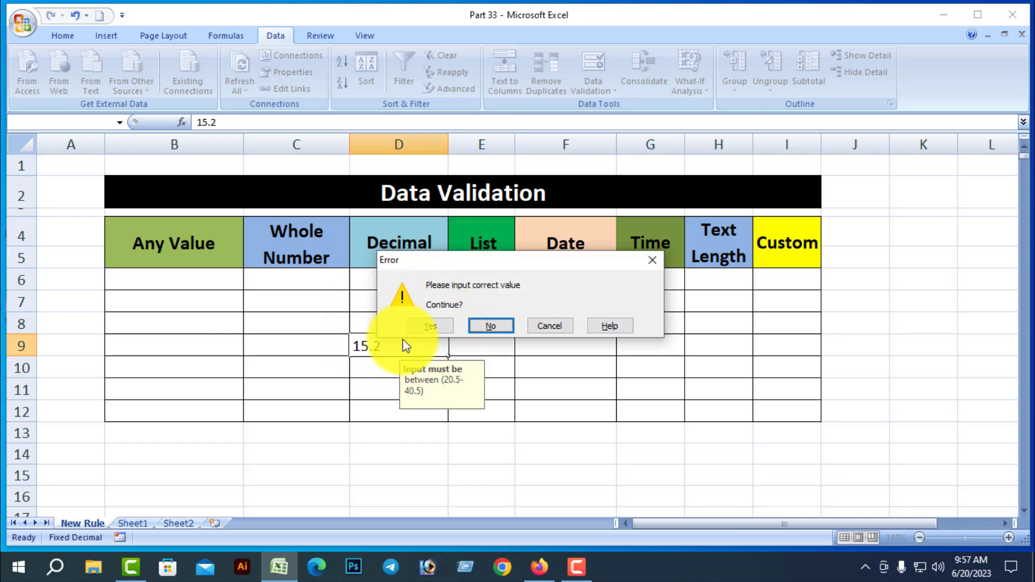
left_click(431, 325)
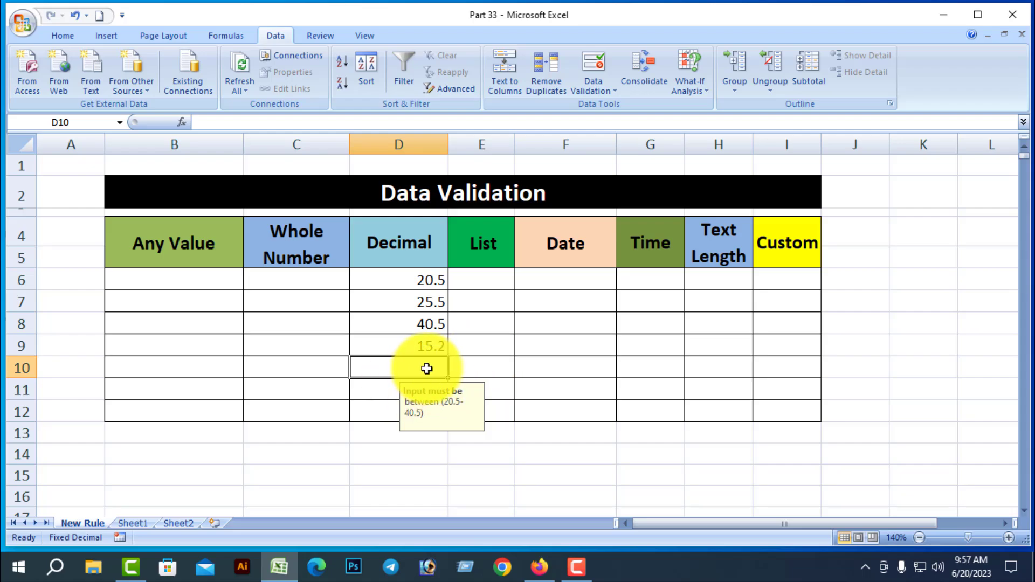
Enter the out-of-range value 50.1 in D10 and accept it despite the warning alert.
type("5")
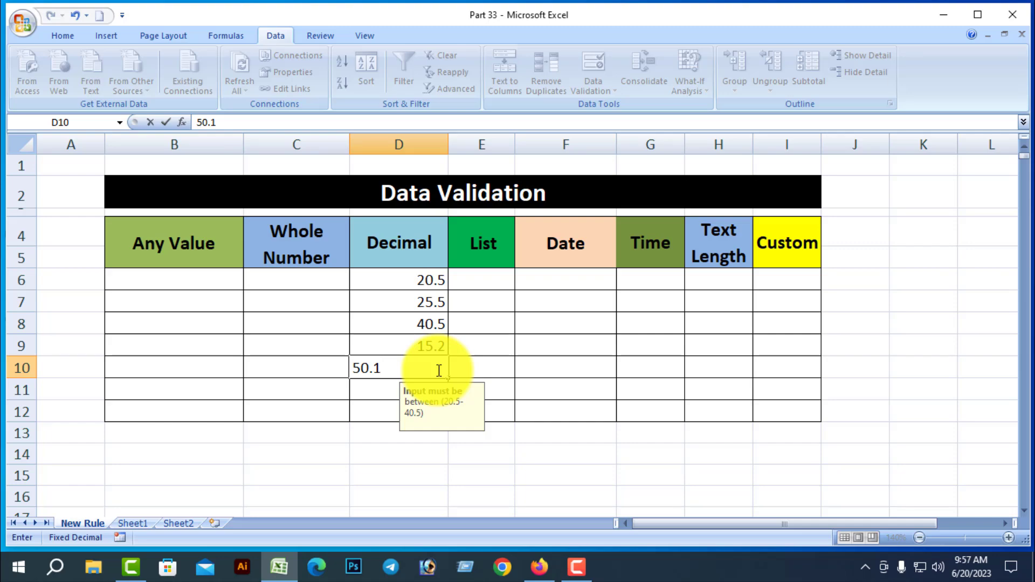
type("0.1")
key("Return")
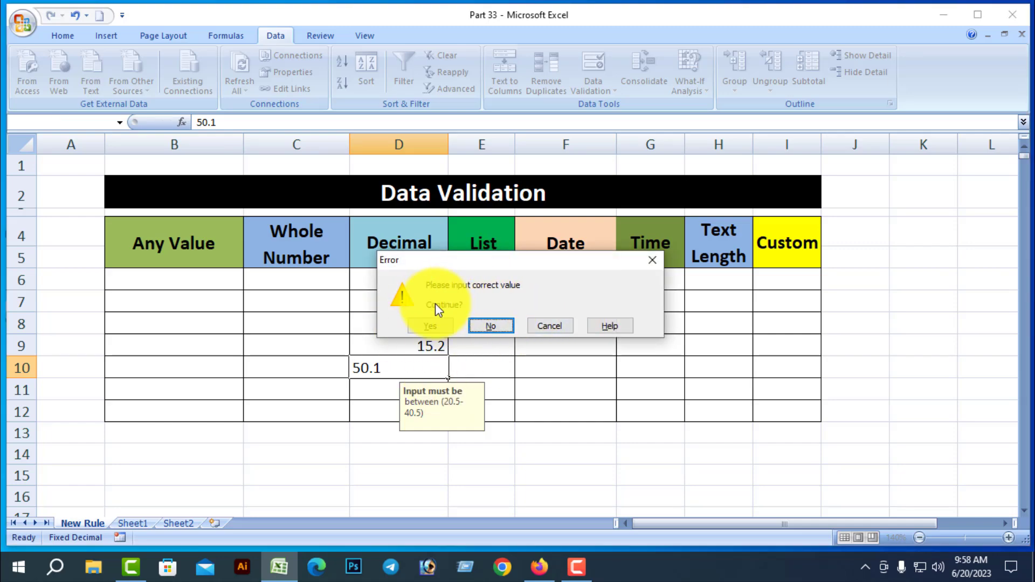
left_click(430, 326)
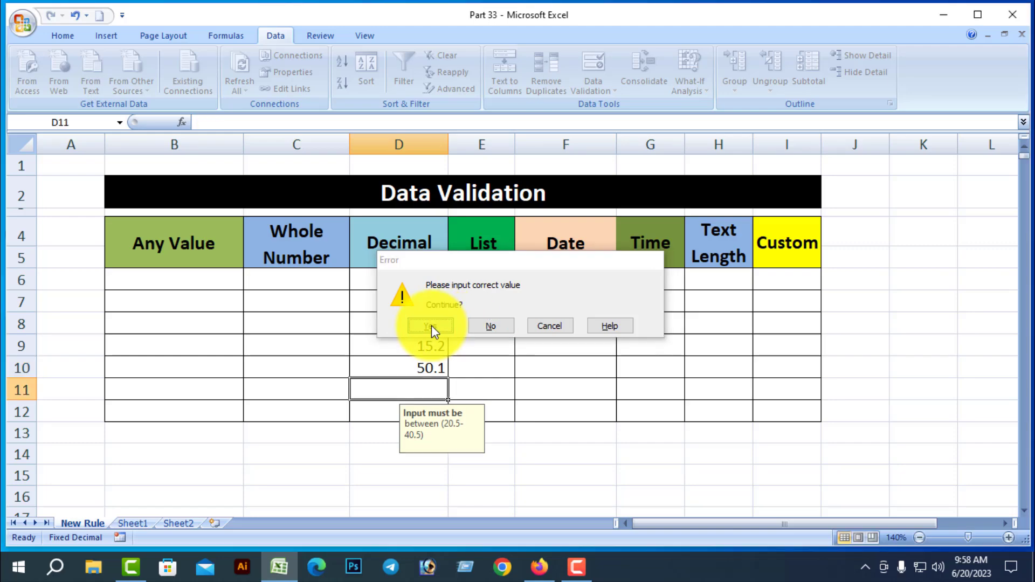
left_click(620, 440)
Circle the invalid data in the Decimal column range D6:D12.
left_click_drag(405, 277, 426, 405)
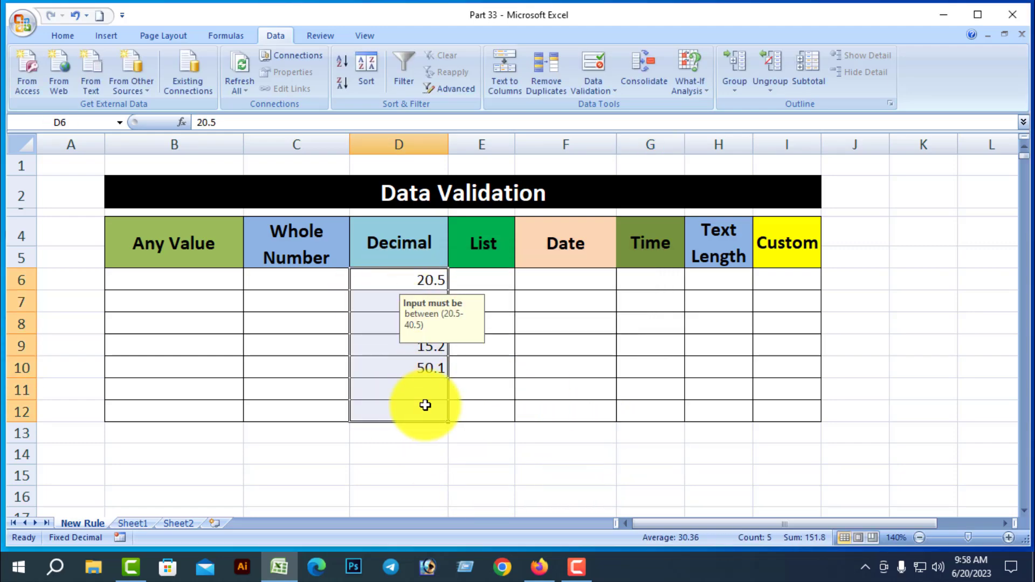
left_click(611, 91)
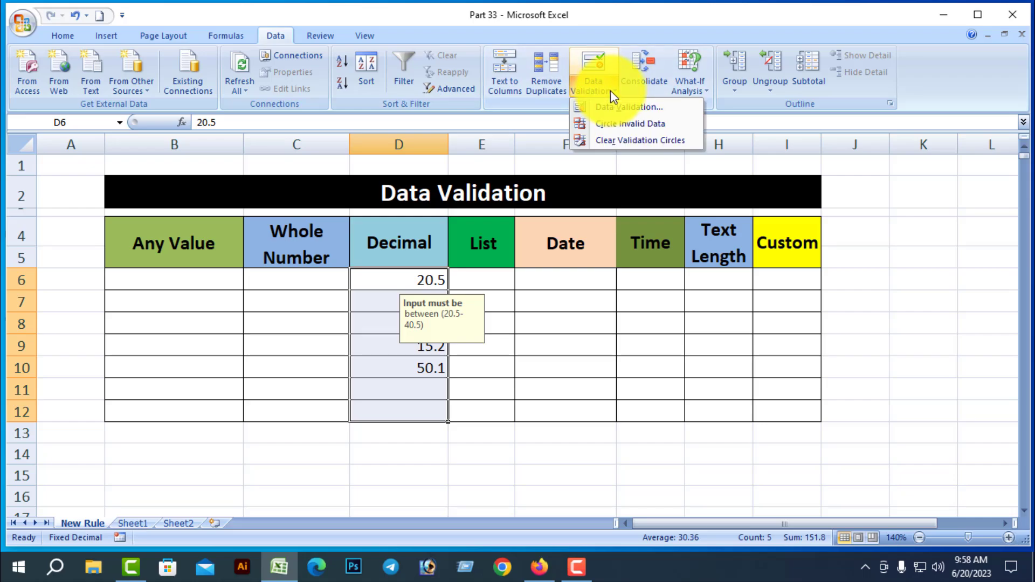
left_click(642, 125)
left_click(550, 438)
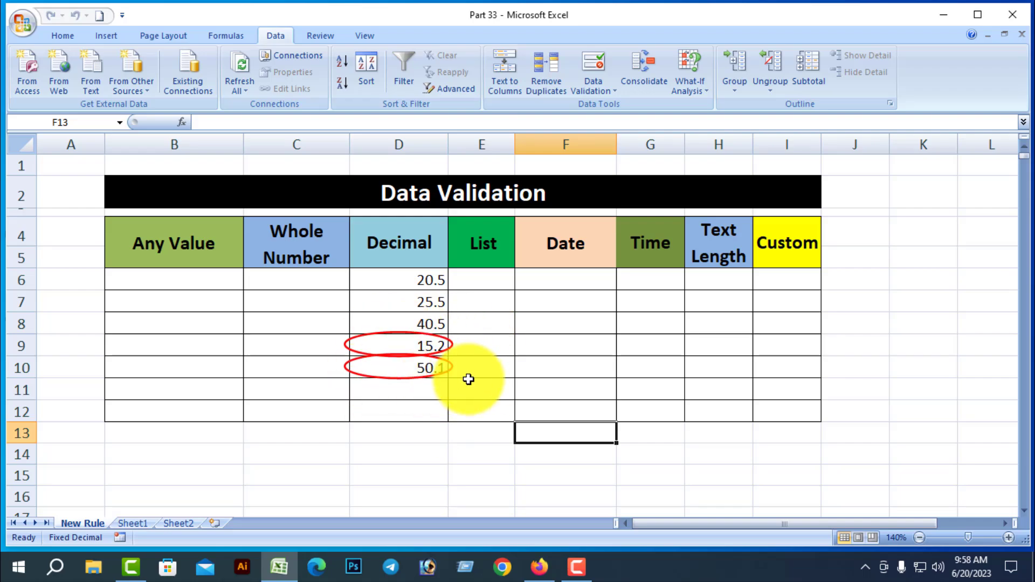
Clear the validation circles from the Decimal column range D6:D12.
left_click_drag(411, 276, 426, 406)
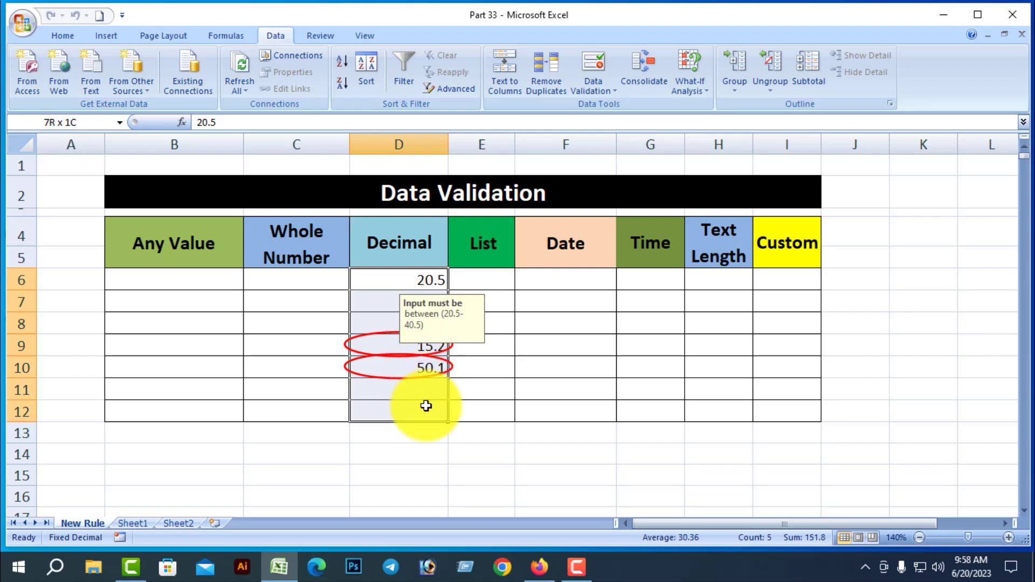
left_click(610, 92)
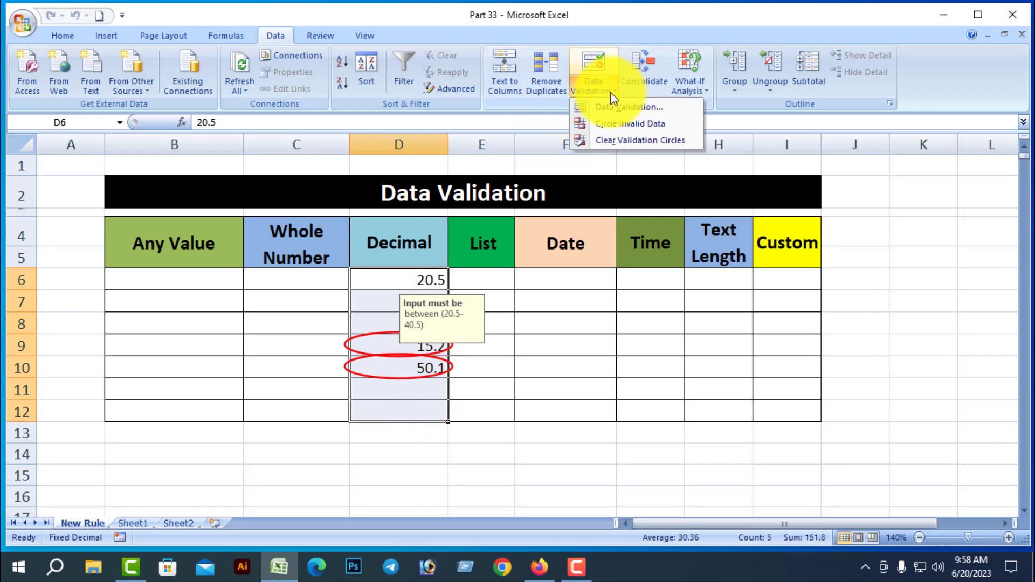
left_click(641, 140)
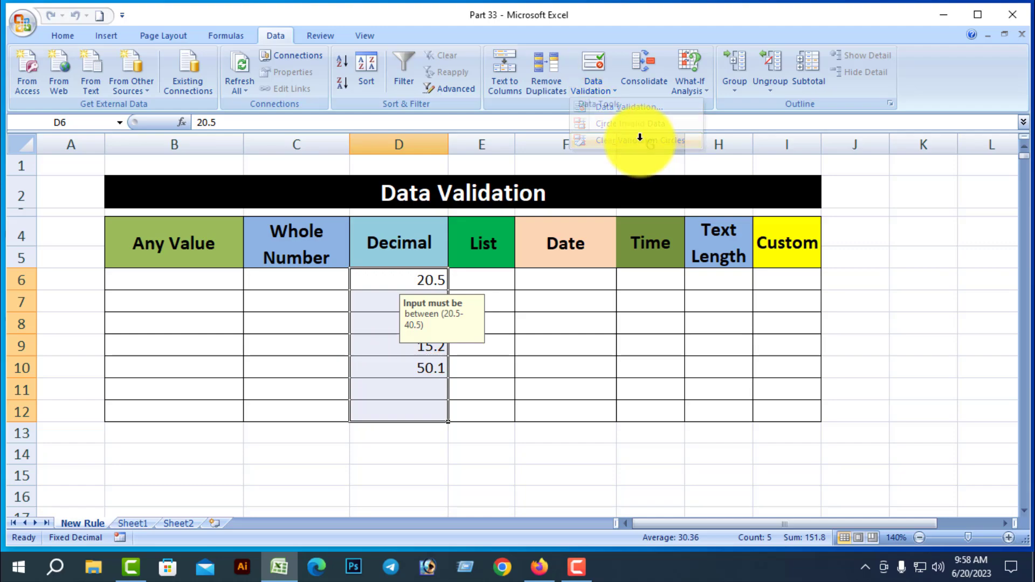
left_click(571, 457)
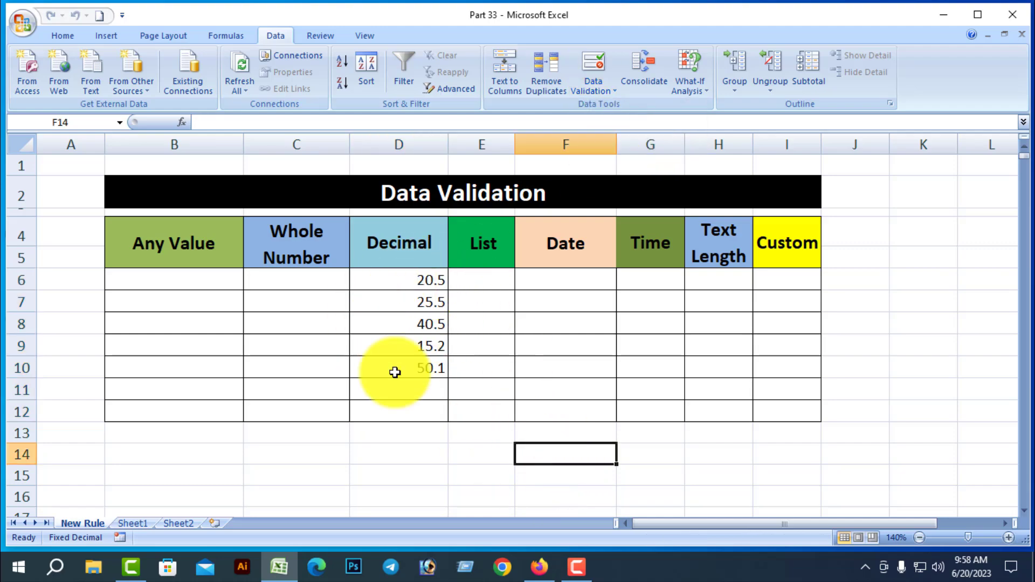
Delete the values in the Decimal column and clear all validation settings from D6:D12.
left_click_drag(412, 279, 411, 369)
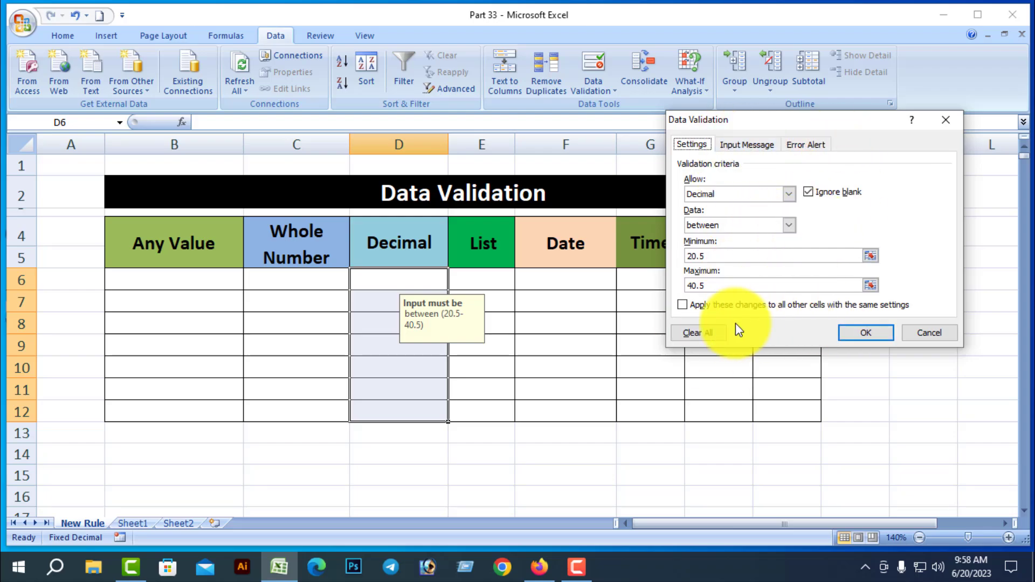
left_click(699, 332)
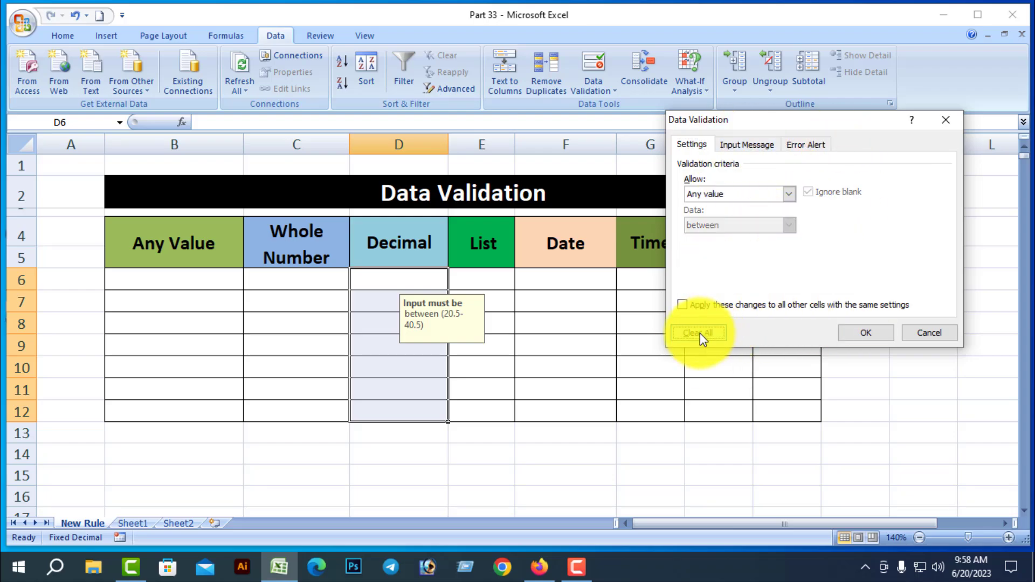
left_click(862, 332)
left_click(561, 457)
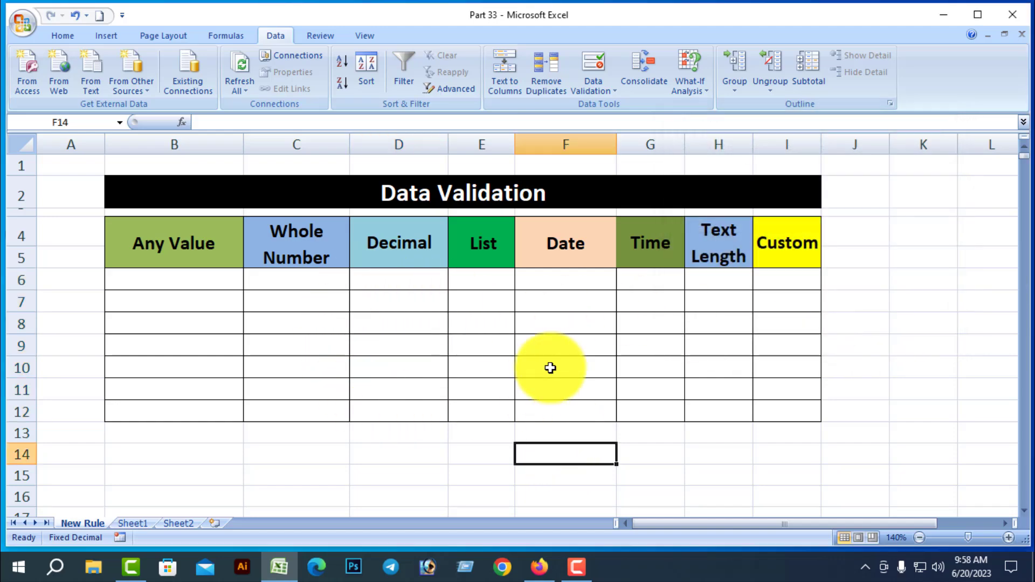
Test unrestricted entry in the Decimal column by entering 100.1 in D9, 20.2 in D10 and 200.3 in D12.
left_click(399, 345)
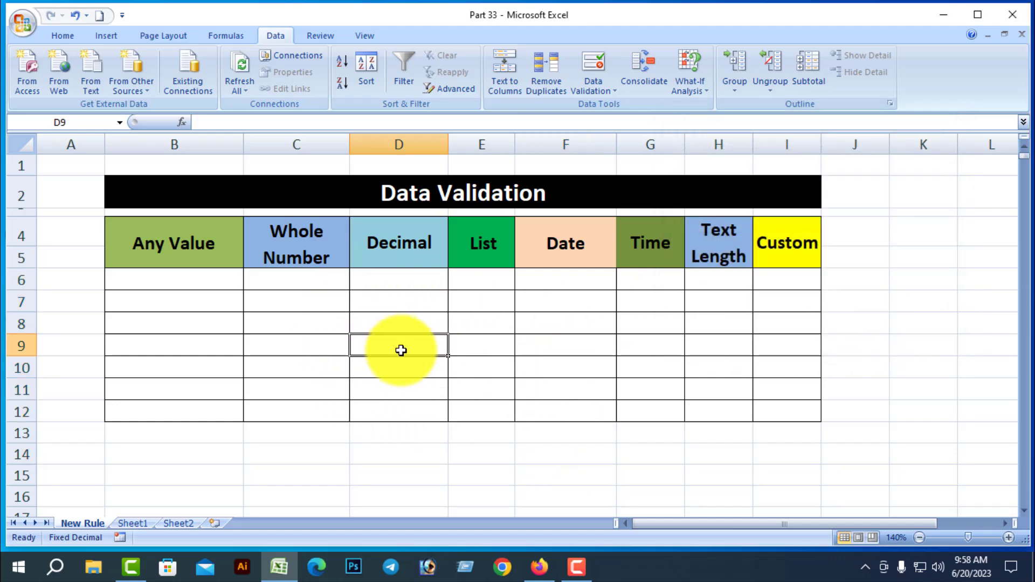
type("100.")
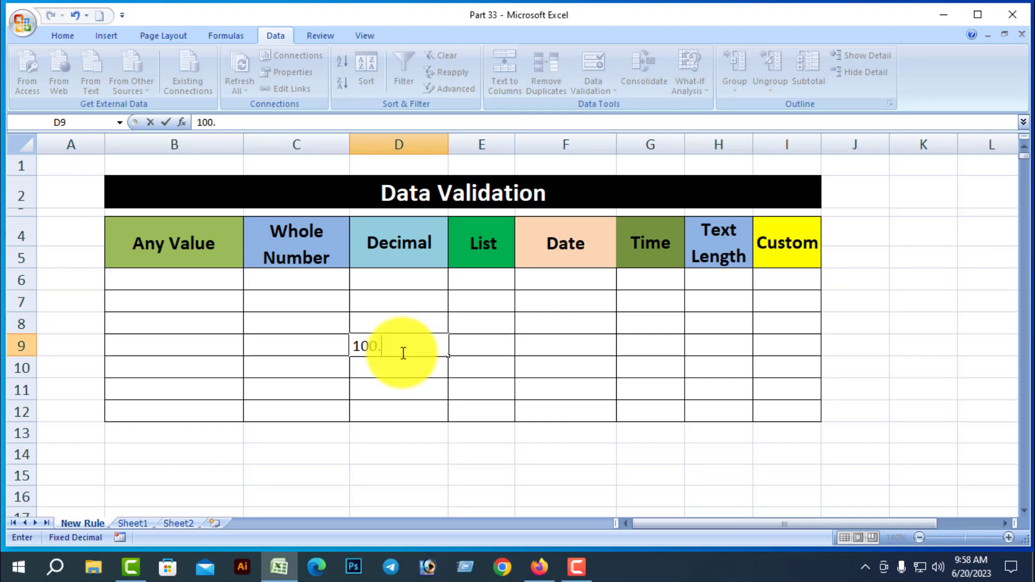
type("1")
key("Return")
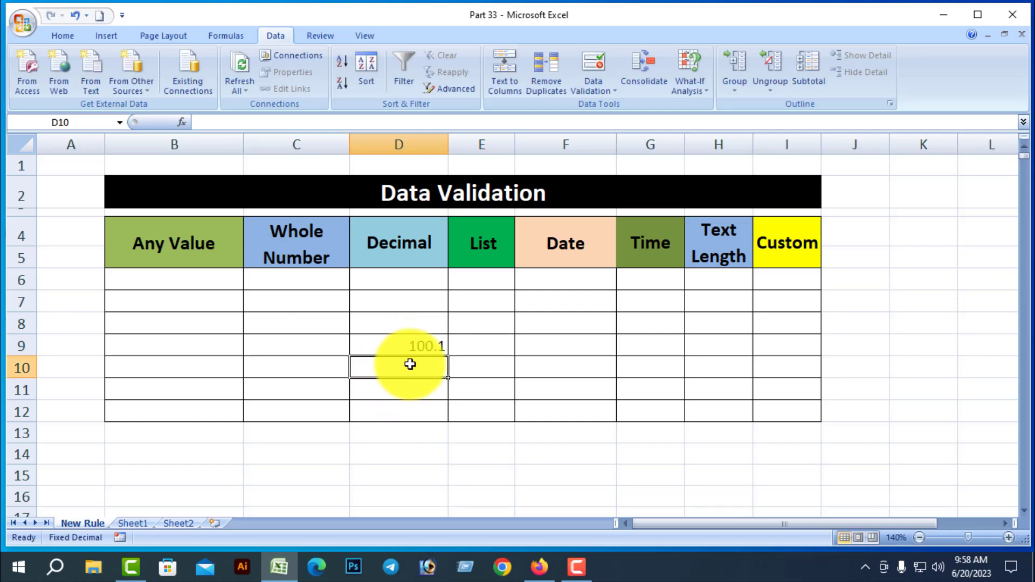
type("20.")
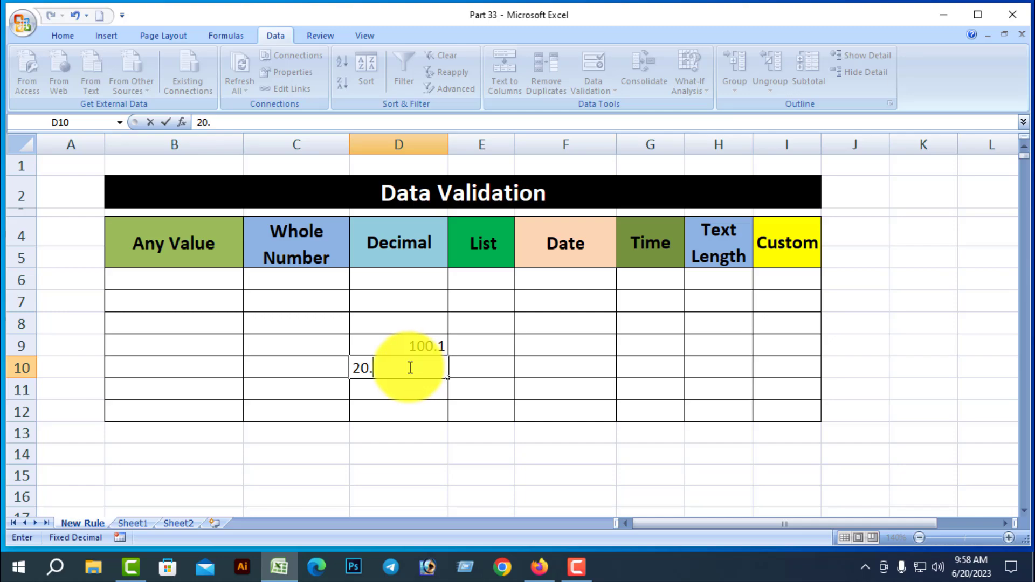
type("2")
left_click(410, 409)
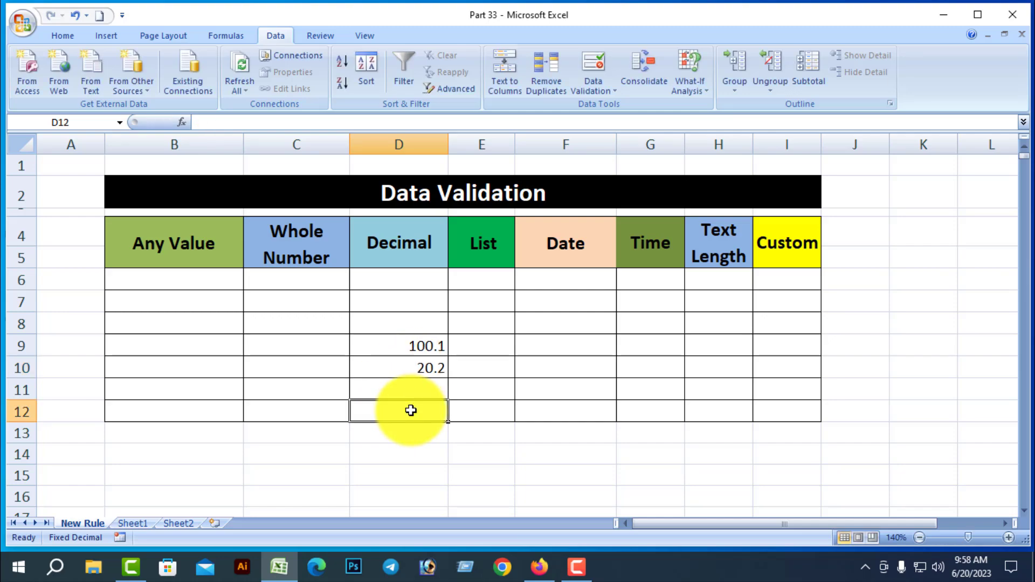
type("200.")
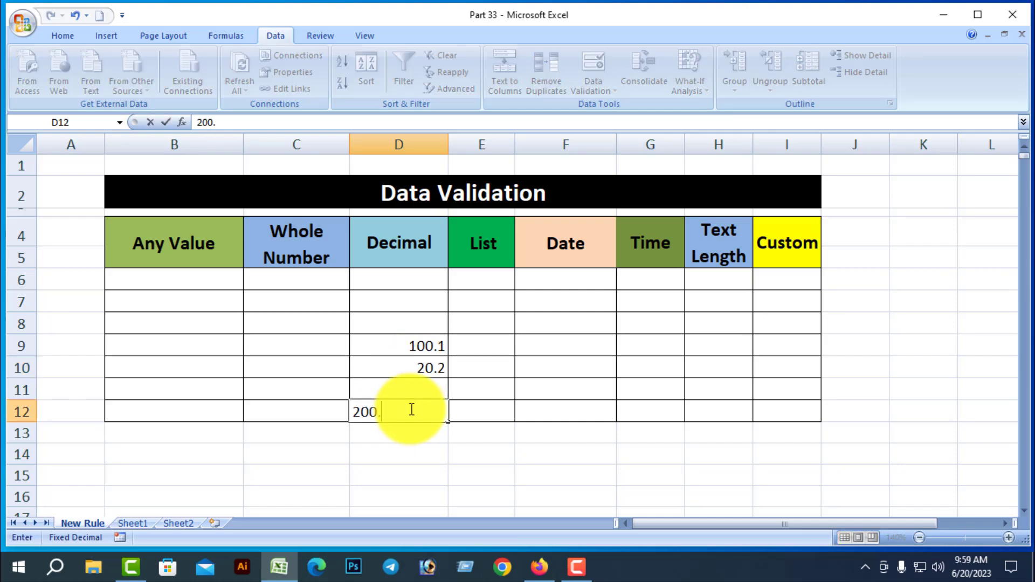
type("3")
key("Return")
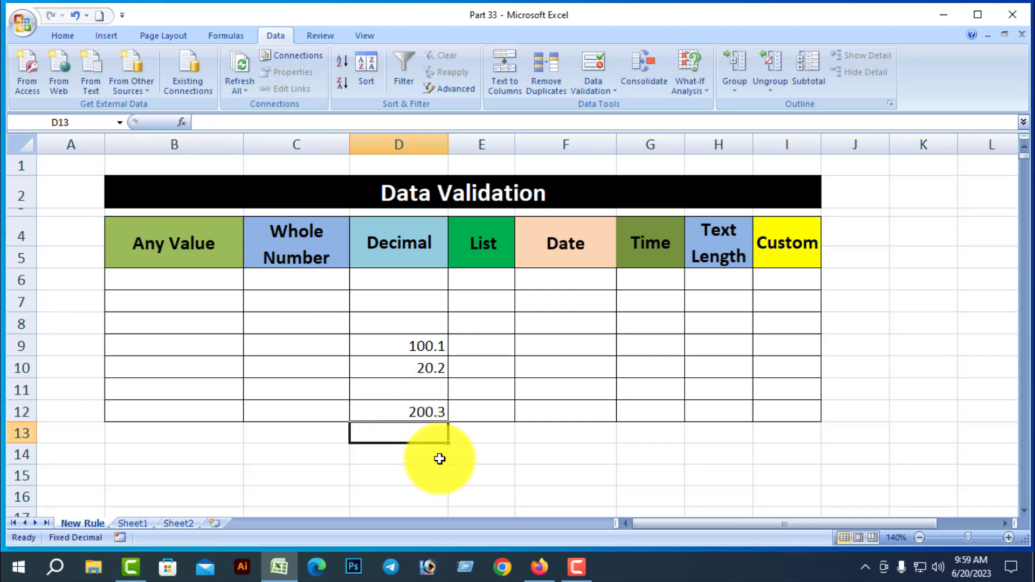
left_click(533, 456)
Delete the test values from the Decimal column cells D6:D12.
left_click_drag(411, 282, 423, 416)
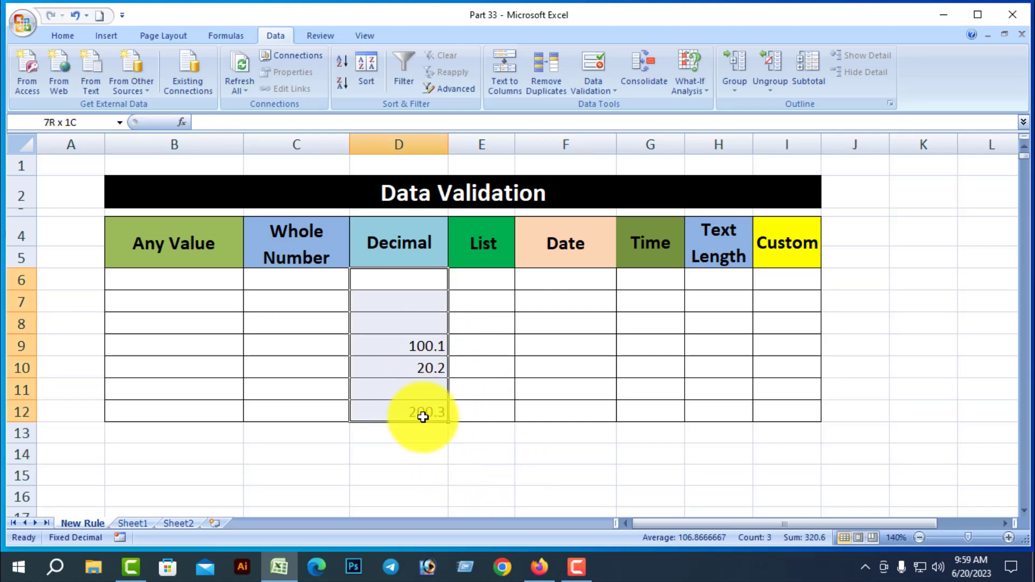
key("Delete")
left_click(526, 452)
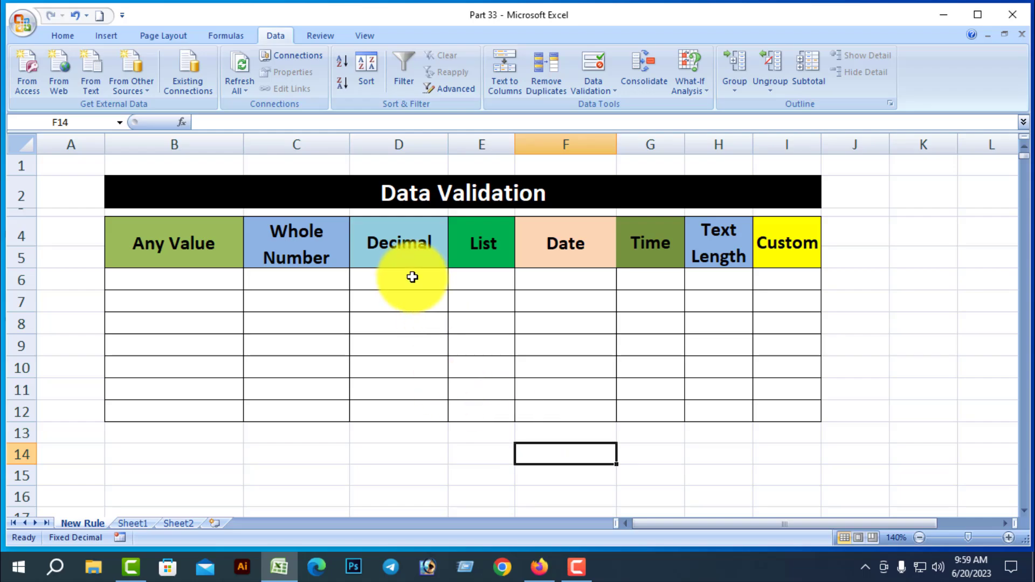
Set the validation criteria for D6:D12 to Decimal, not between, with minimum 20.5 and maximum 40.5.
left_click_drag(411, 280, 420, 407)
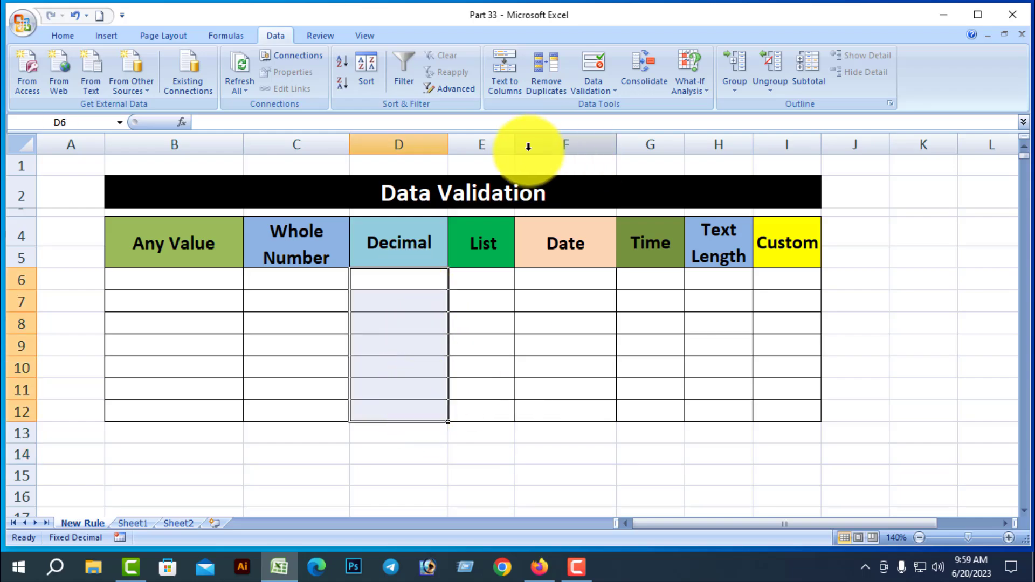
left_click(607, 88)
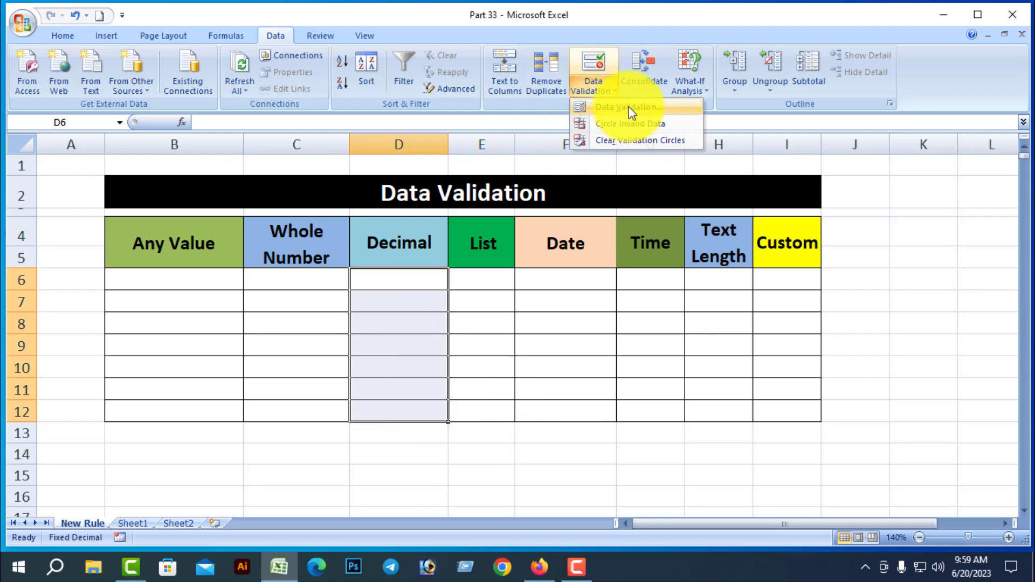
left_click(628, 106)
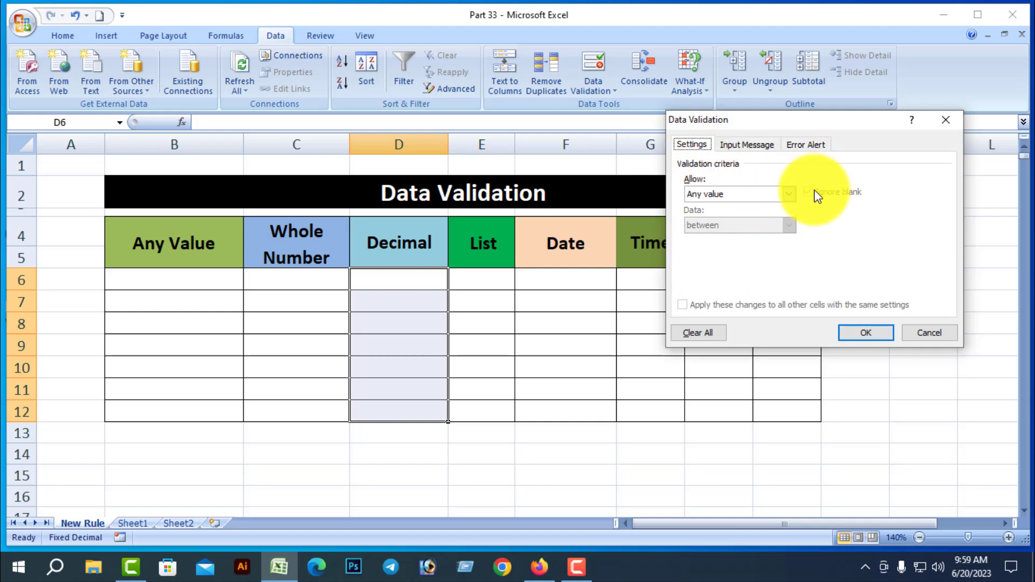
left_click(789, 193)
left_click(709, 226)
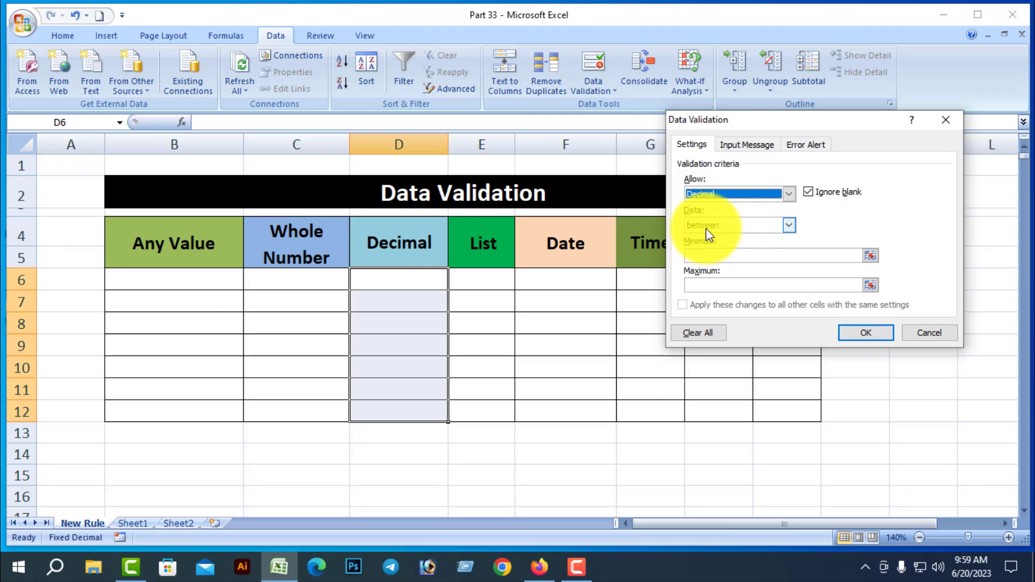
left_click(789, 225)
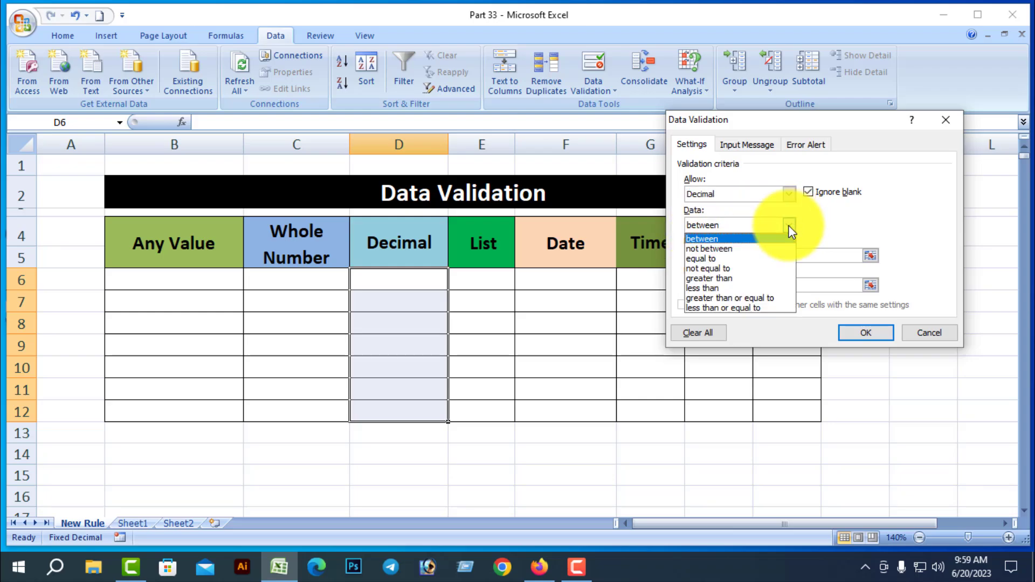
left_click(726, 249)
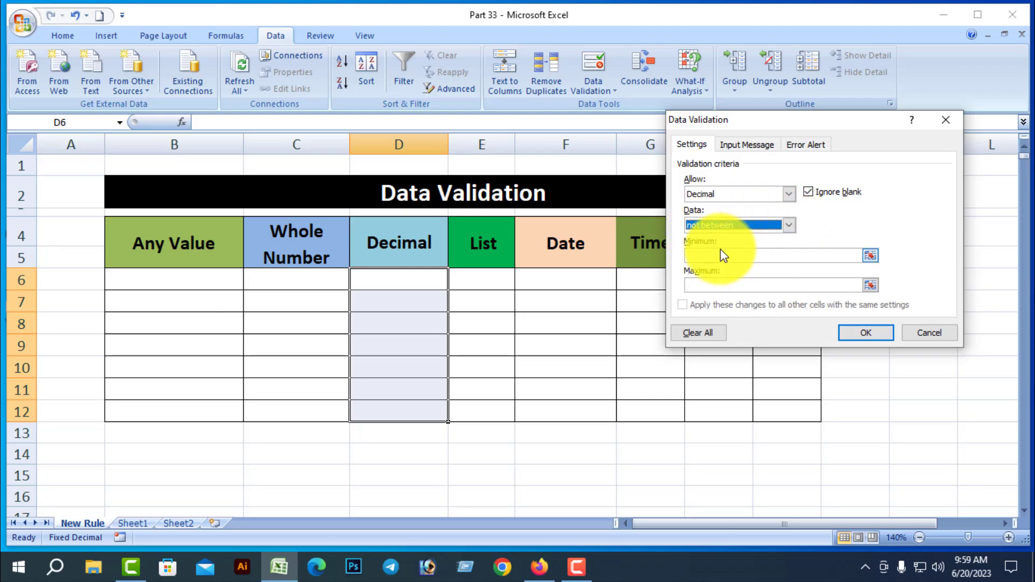
left_click(706, 255)
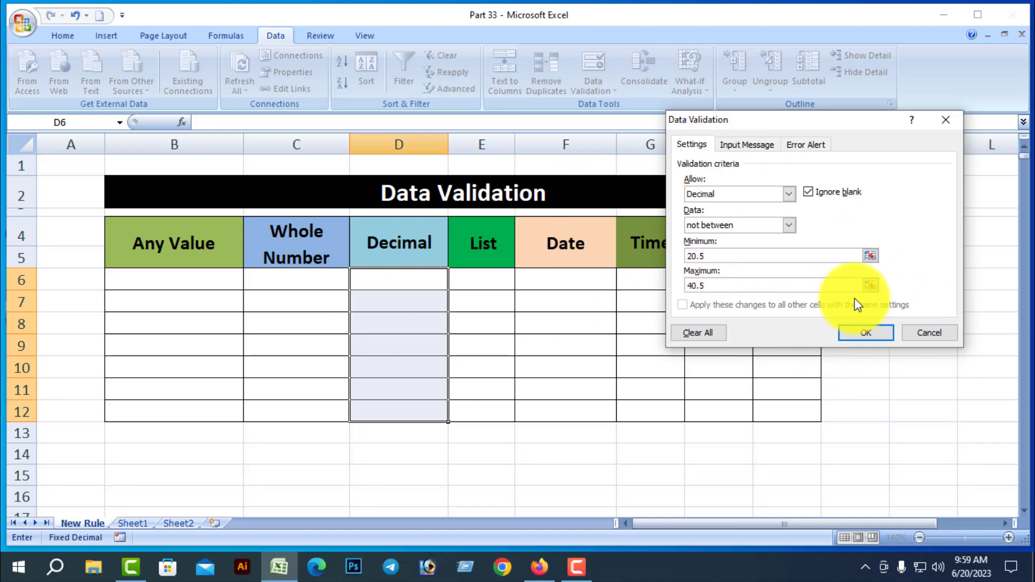
Apply the not between rule to D6:D12 and test it by entering 10.5 in D6 and 45.5 in D7.
left_click(878, 337)
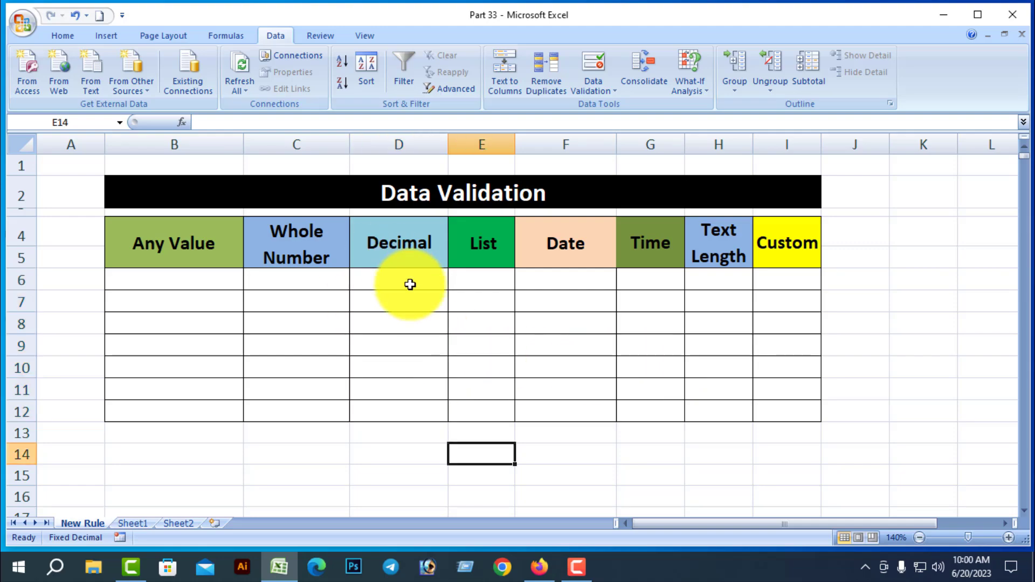
left_click(409, 281)
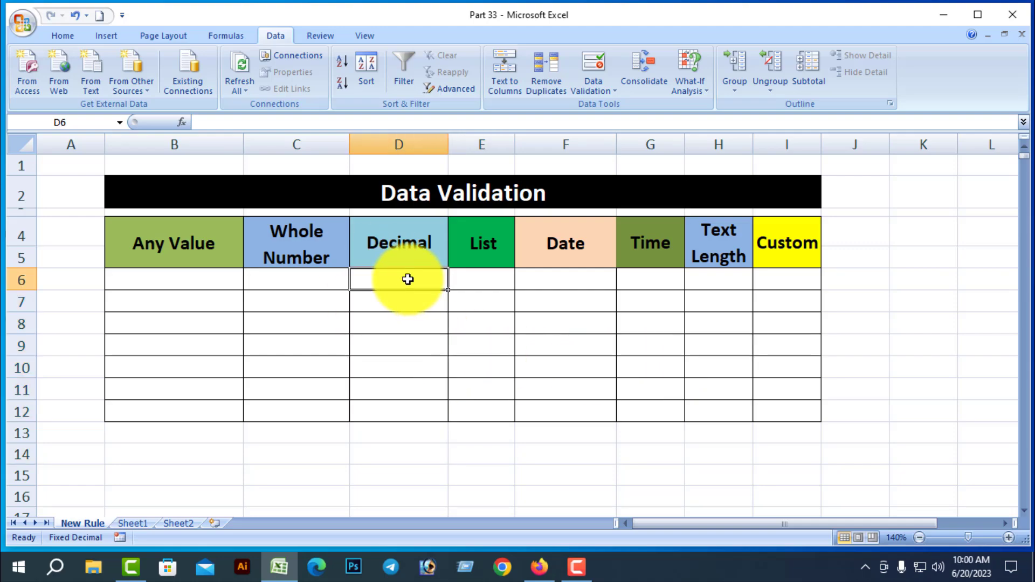
type("10.5")
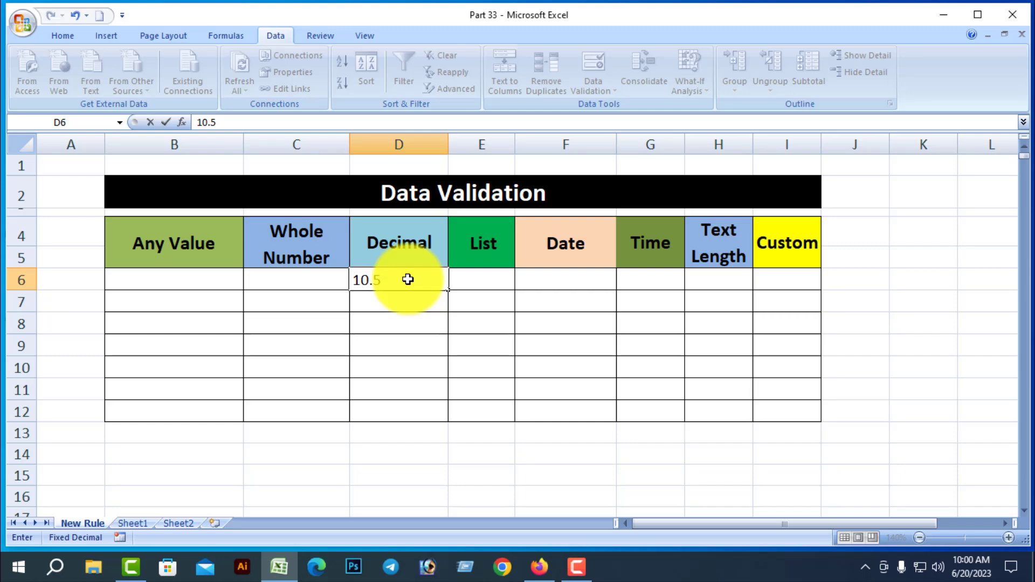
key("Return")
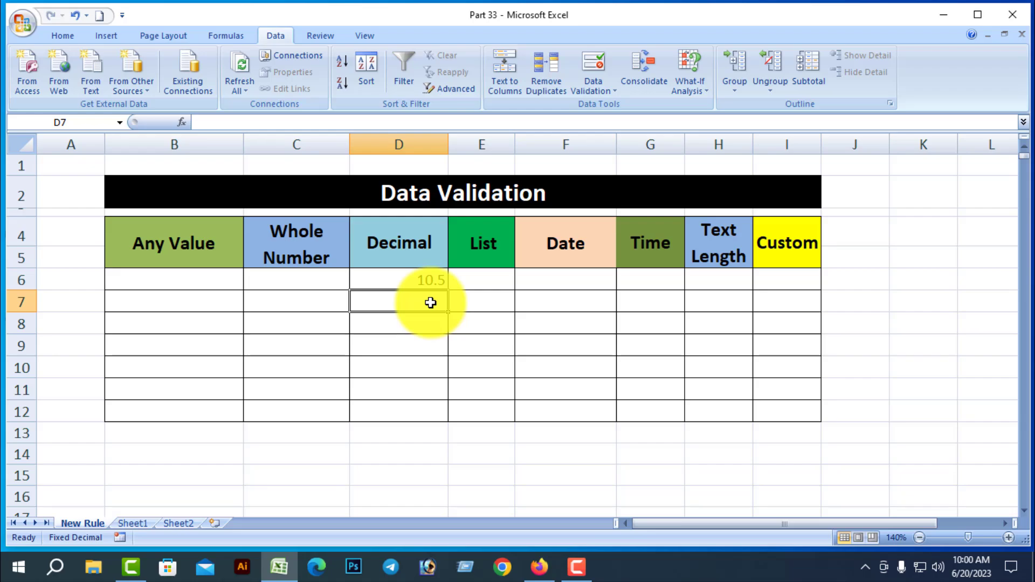
type("45")
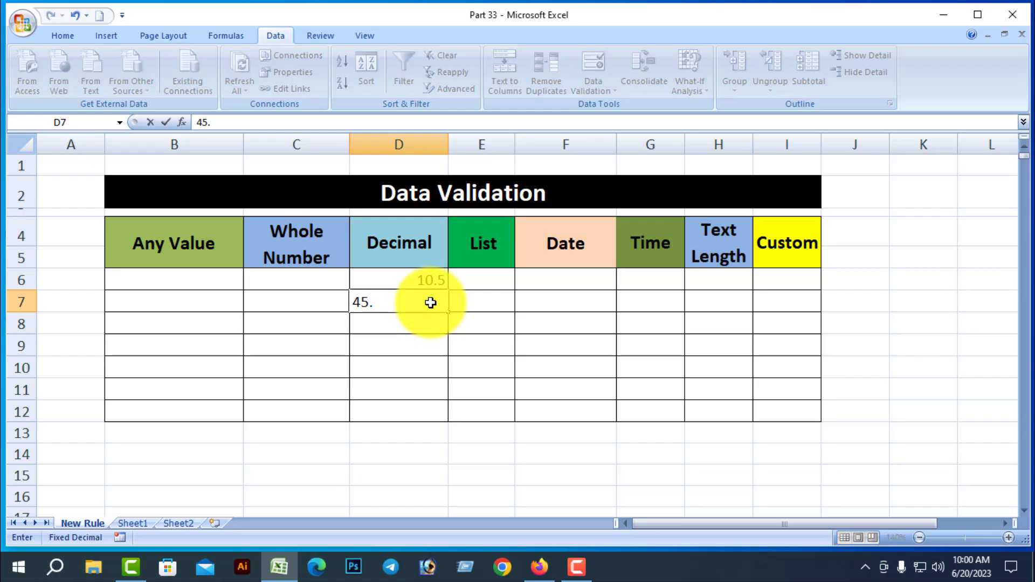
type(".5")
key("Return")
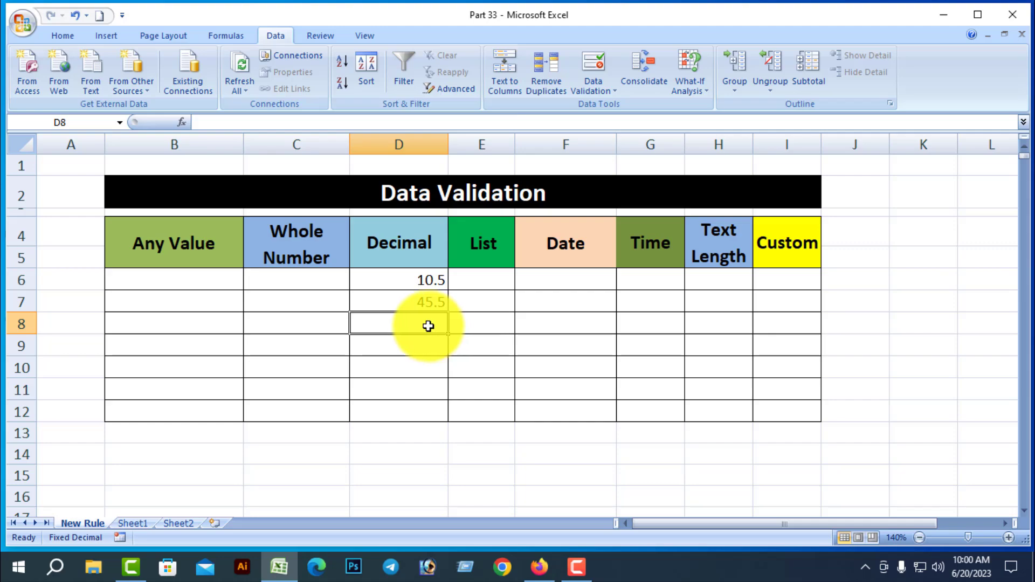
Try to enter 35.1 in D8 to test the not between rule, and dismiss the resulting alert.
type("35.1")
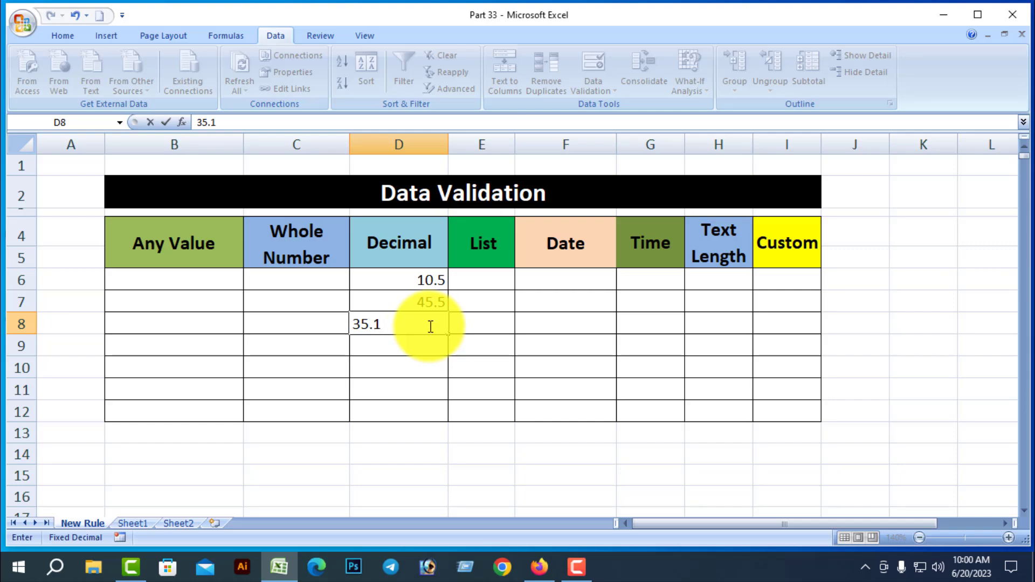
key("Return")
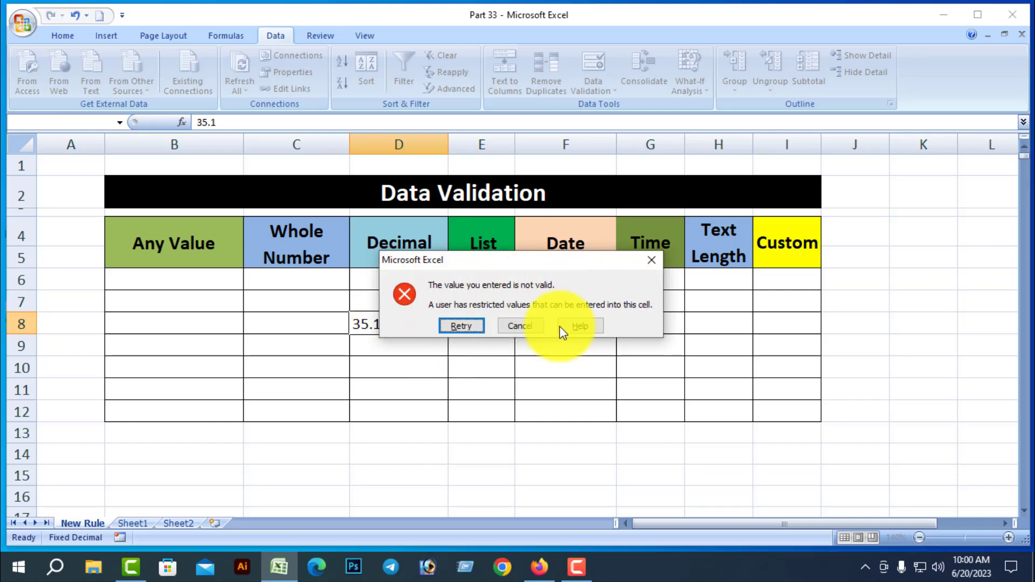
left_click(651, 260)
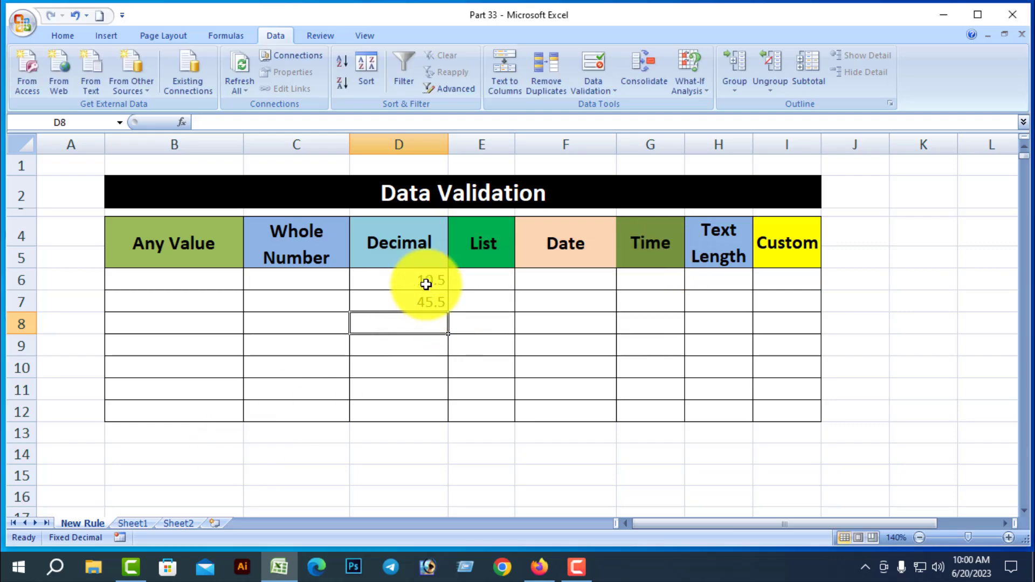
Delete the test values from D6 and D7 in the Decimal column.
left_click_drag(422, 281, 426, 305)
key("BackSpace")
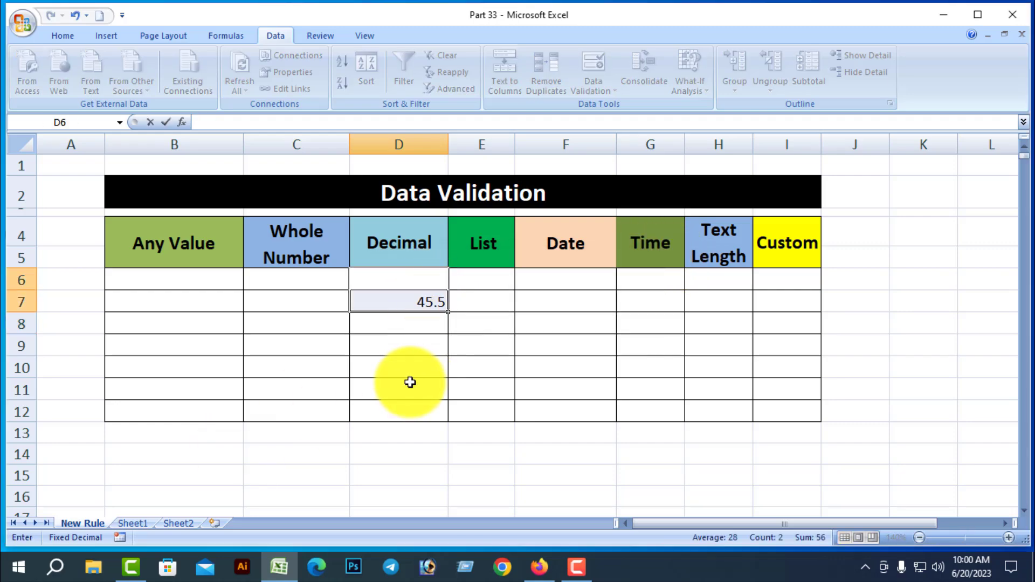
left_click_drag(431, 456, 432, 434)
left_click(430, 302)
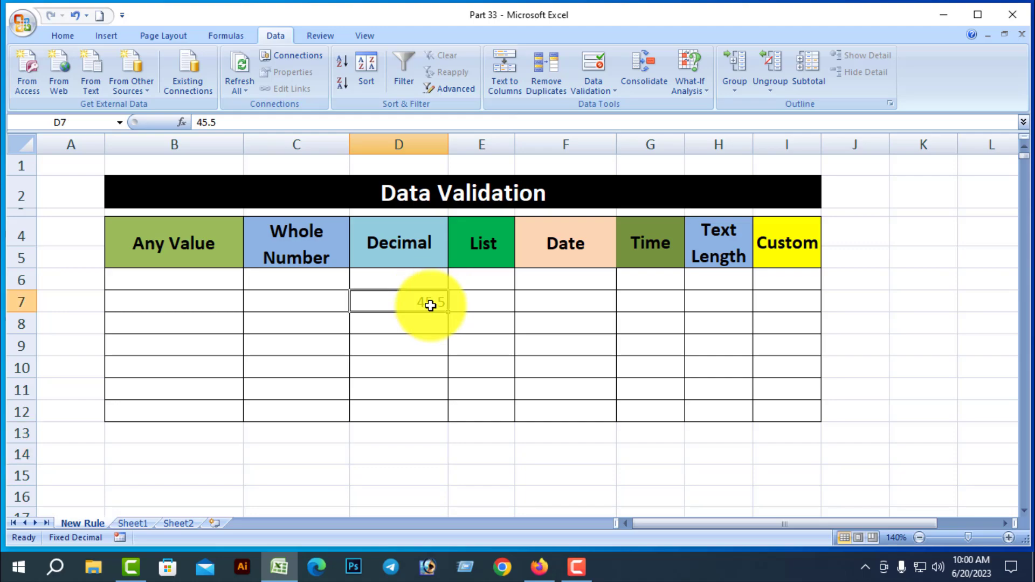
key("BackSpace")
left_click(495, 458)
Change the validation rule for D6:D12 to Decimal, equal to 20.5, and apply it.
left_click_drag(404, 282, 406, 414)
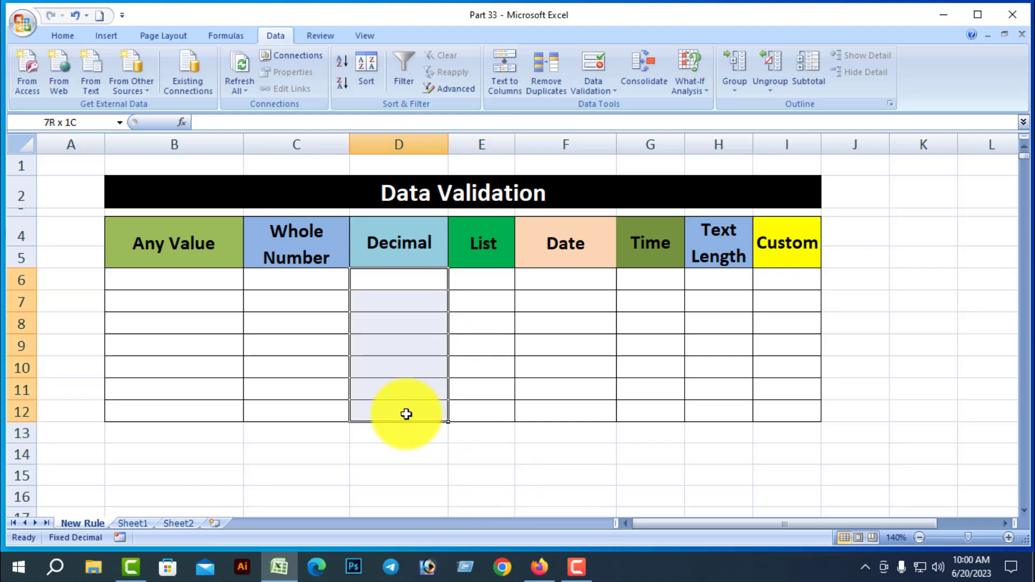
left_click(612, 90)
left_click(624, 108)
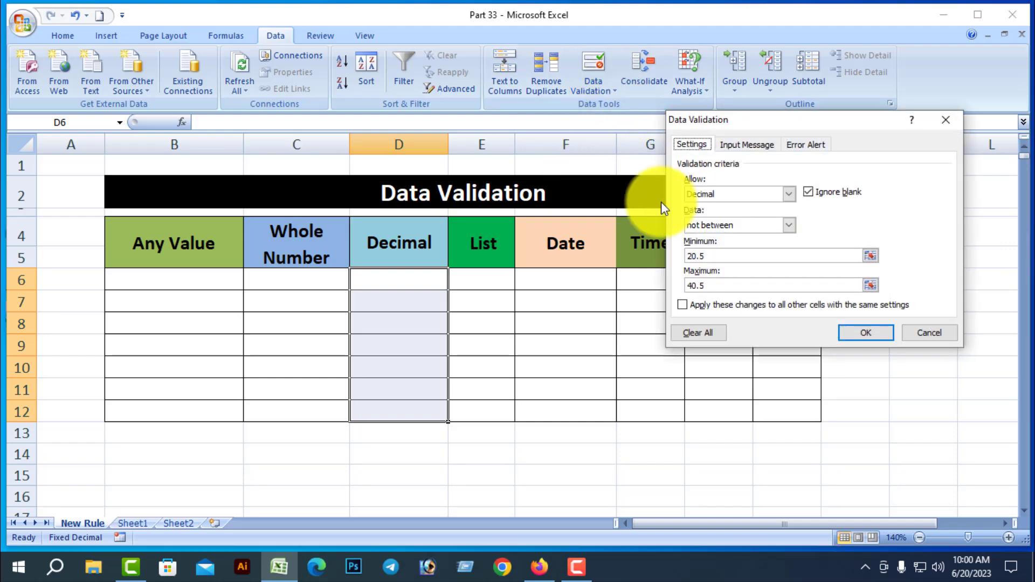
left_click(788, 225)
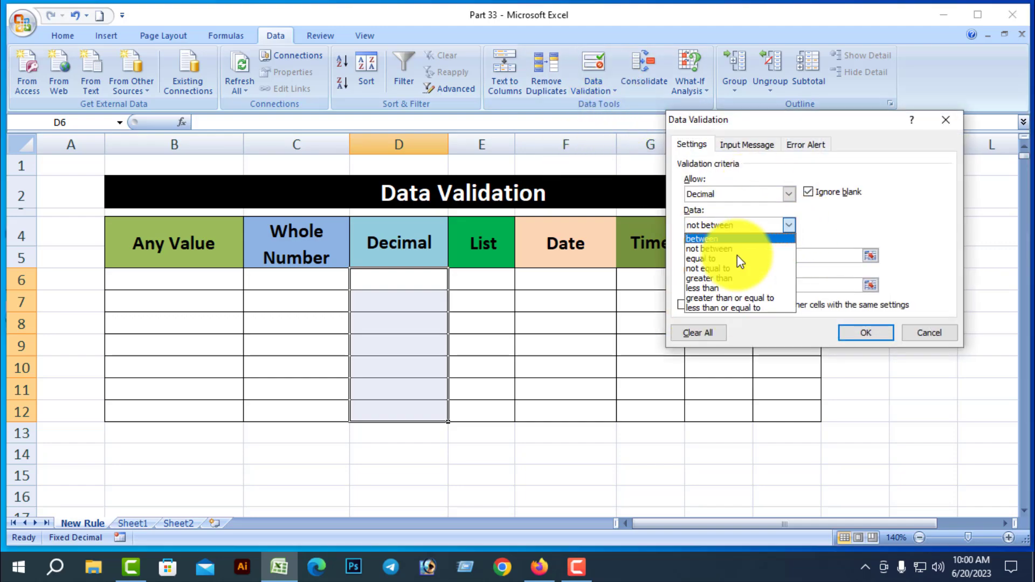
left_click(713, 258)
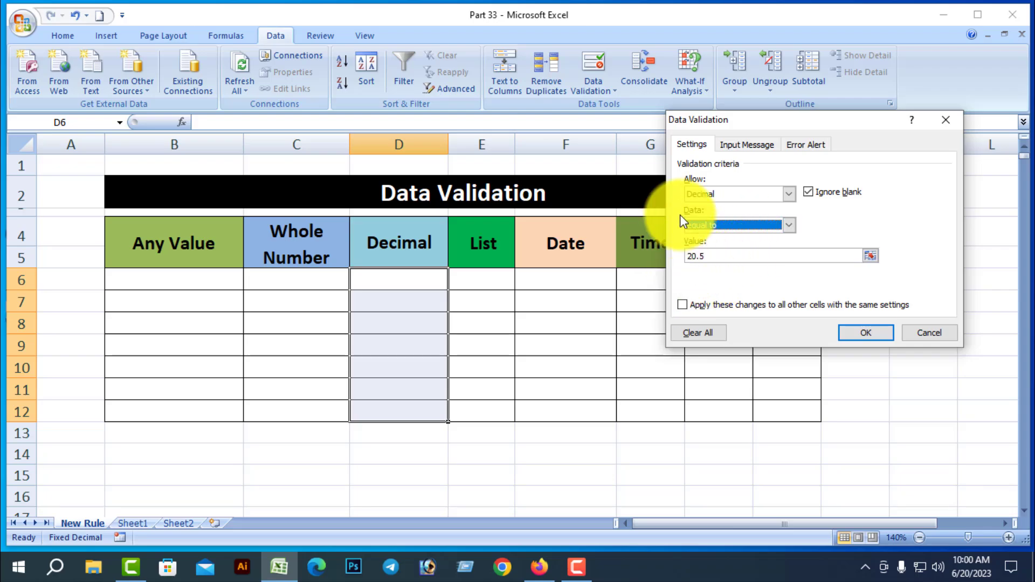
left_click(867, 333)
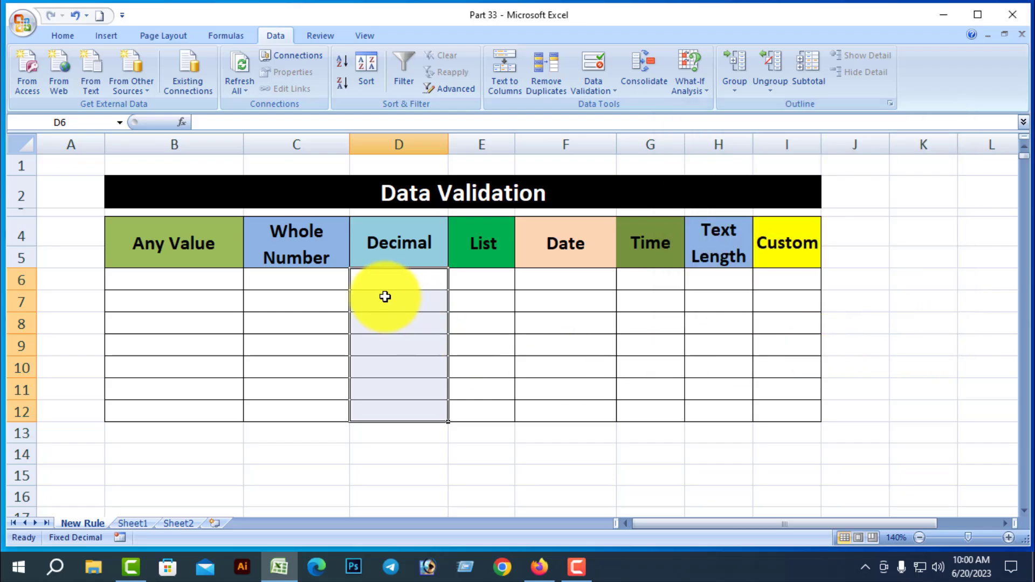
Test the equal to rule by entering 20.5 in D6.
left_click(410, 278)
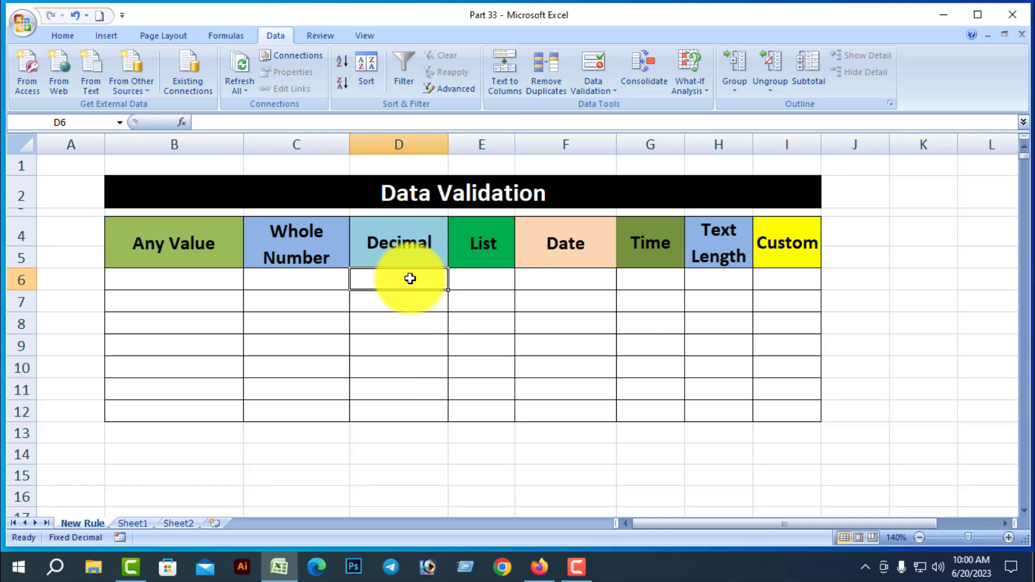
type("20.")
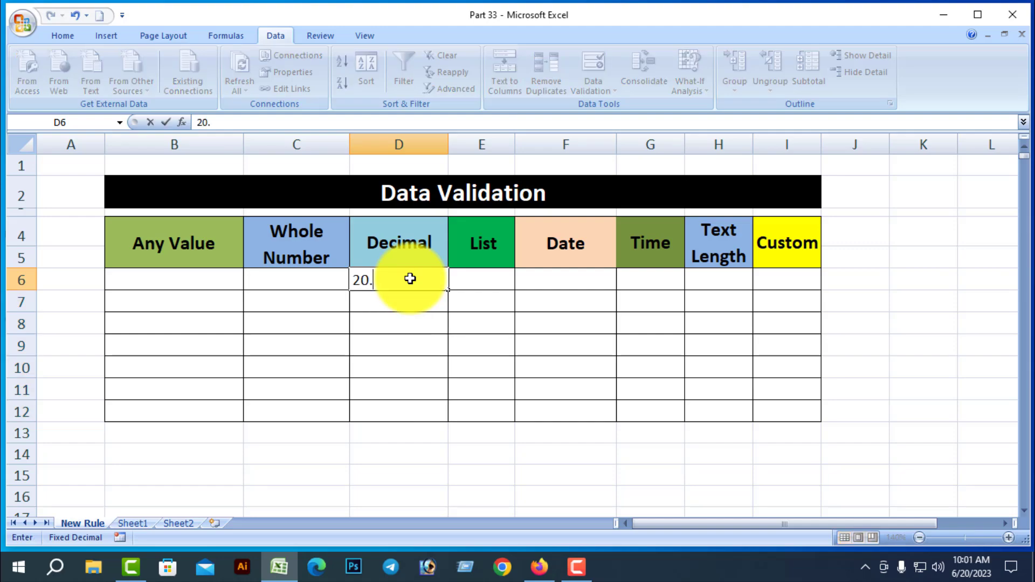
type("5")
key("Return")
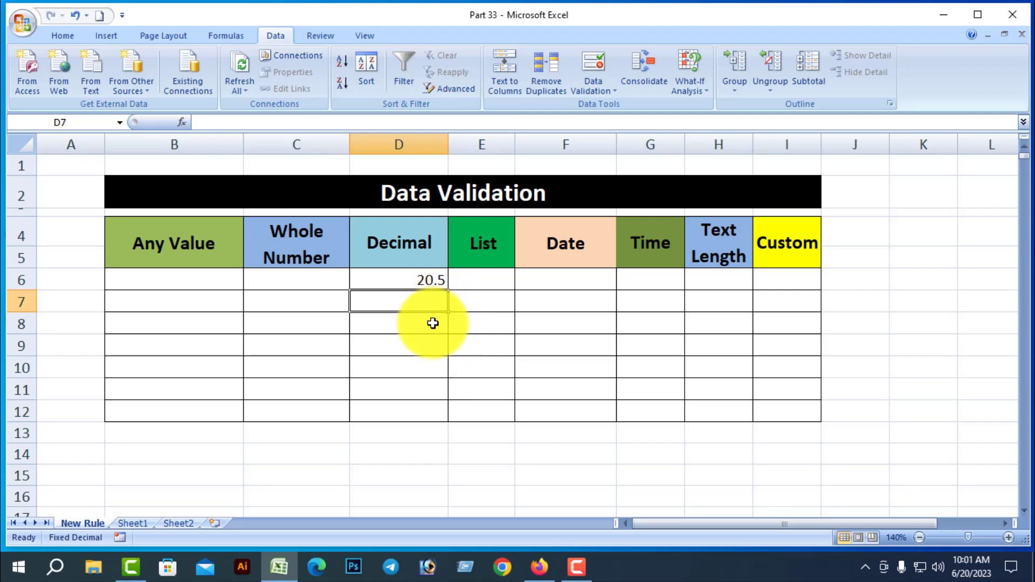
Try to enter 10.1 and 30.8 in D7 against the equal to rule, dismissing the alert each time.
type("10")
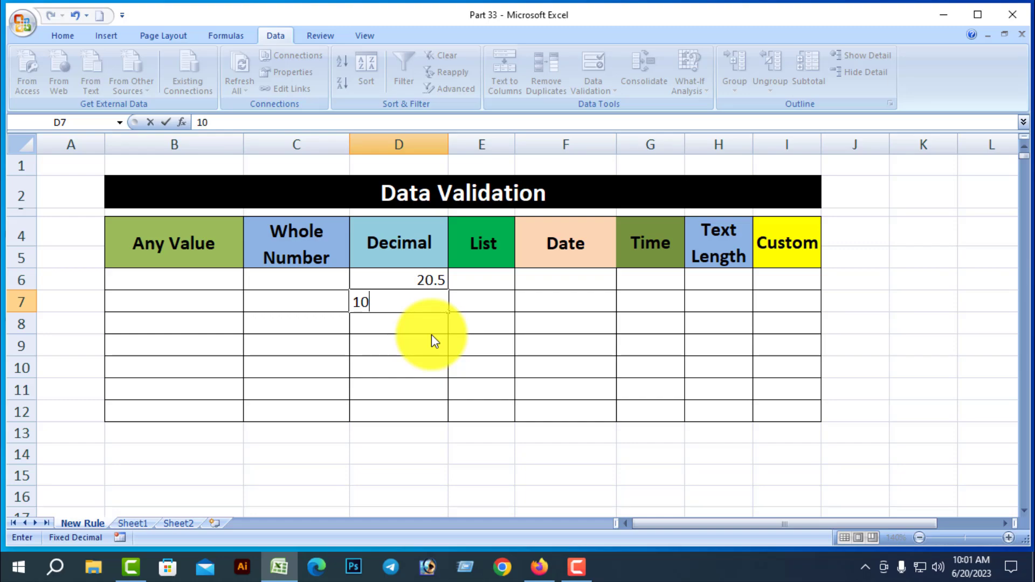
type(".1")
key("Return")
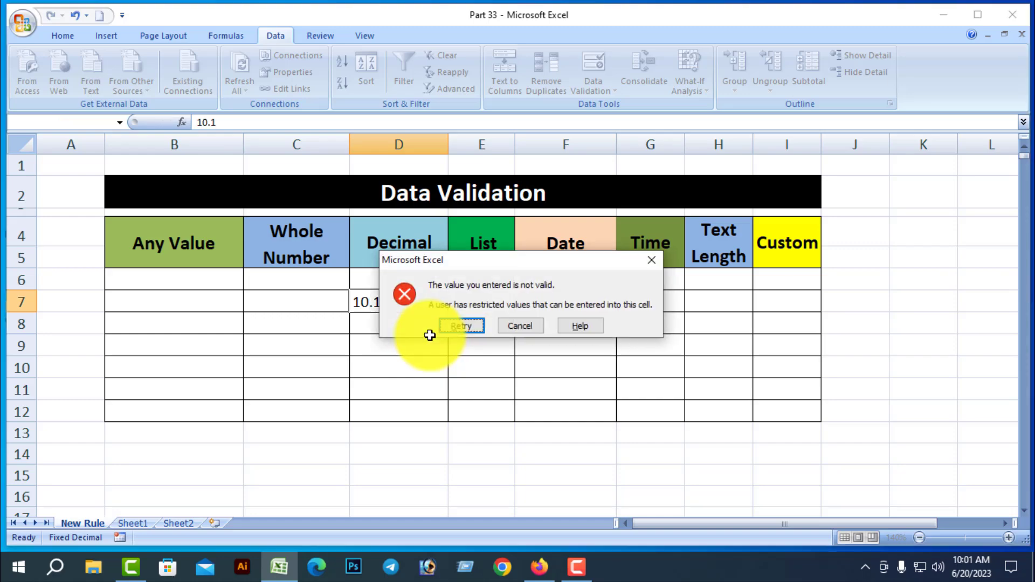
left_click(520, 323)
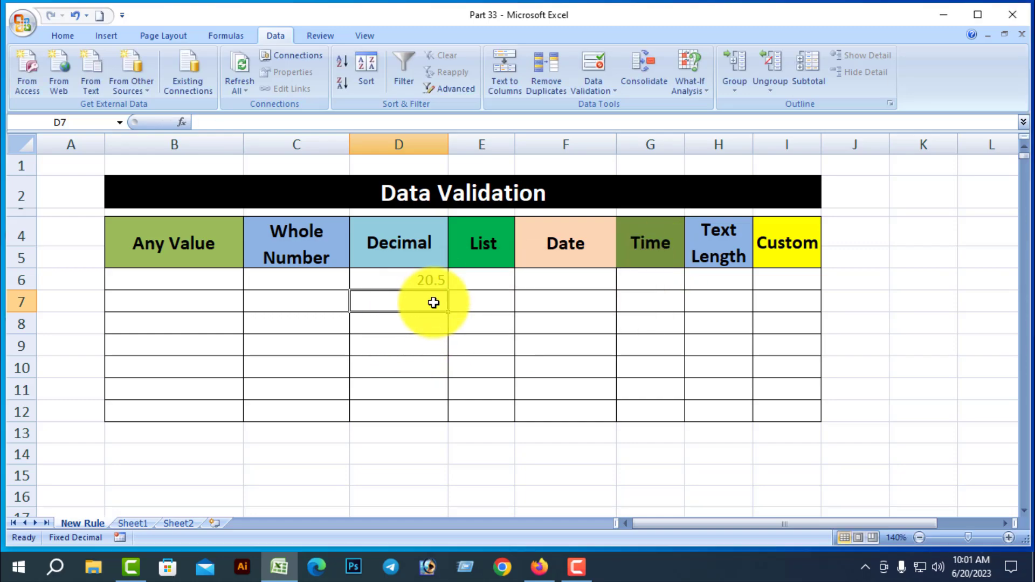
type("30.8")
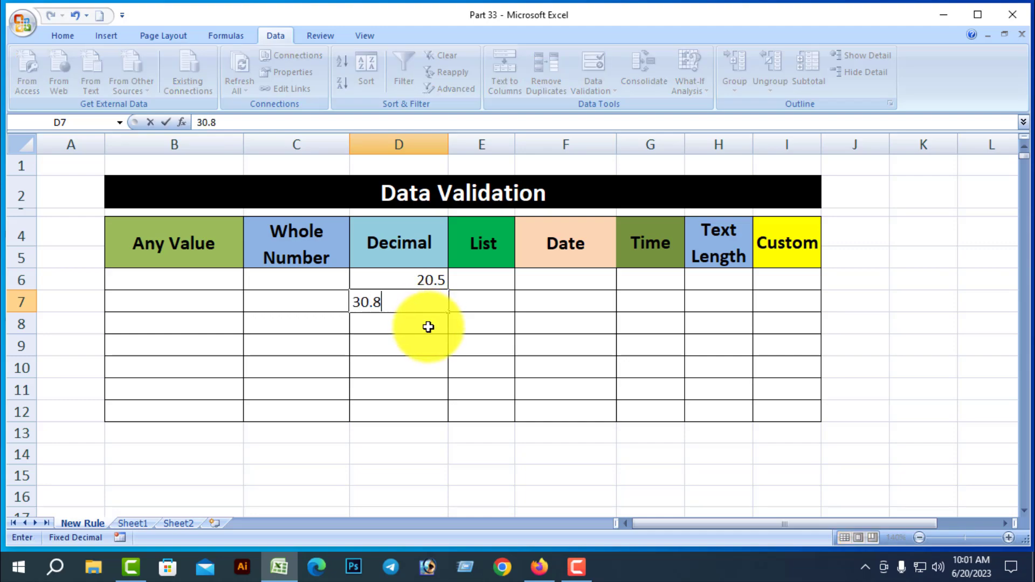
key("Return")
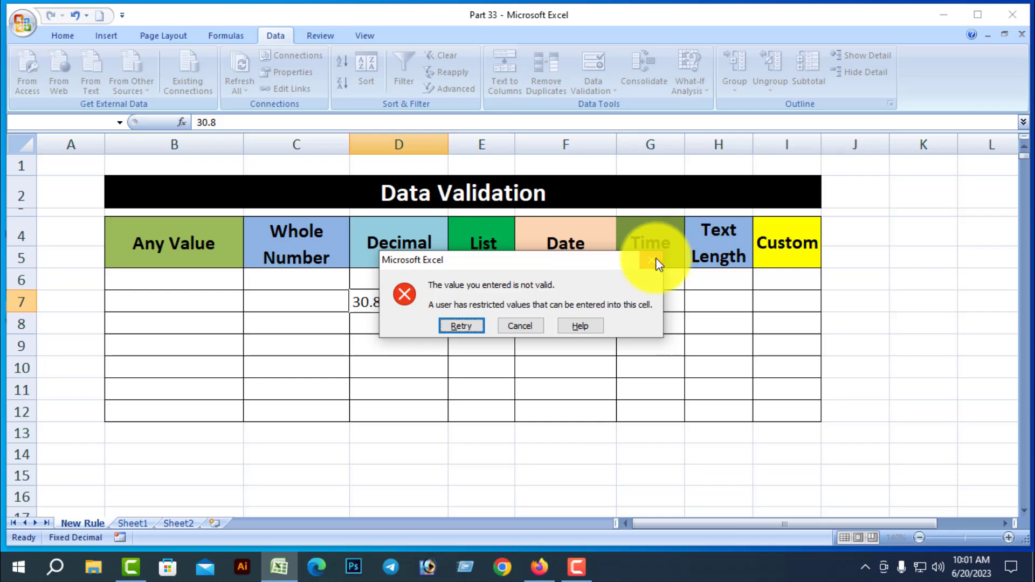
left_click(654, 260)
Delete the test value from D6 in the Decimal column.
left_click(428, 280)
key("BackSpace")
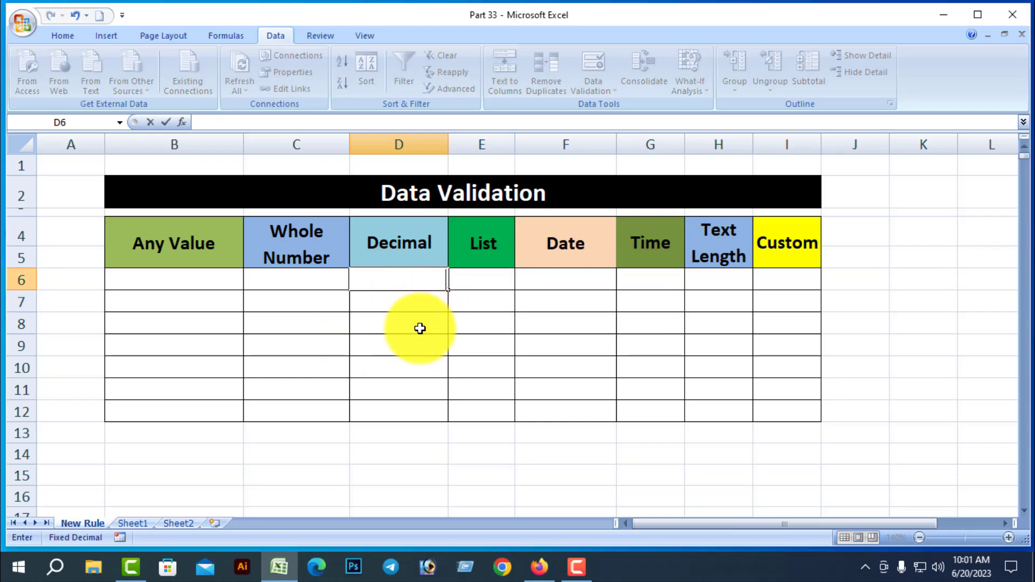
left_click(431, 440)
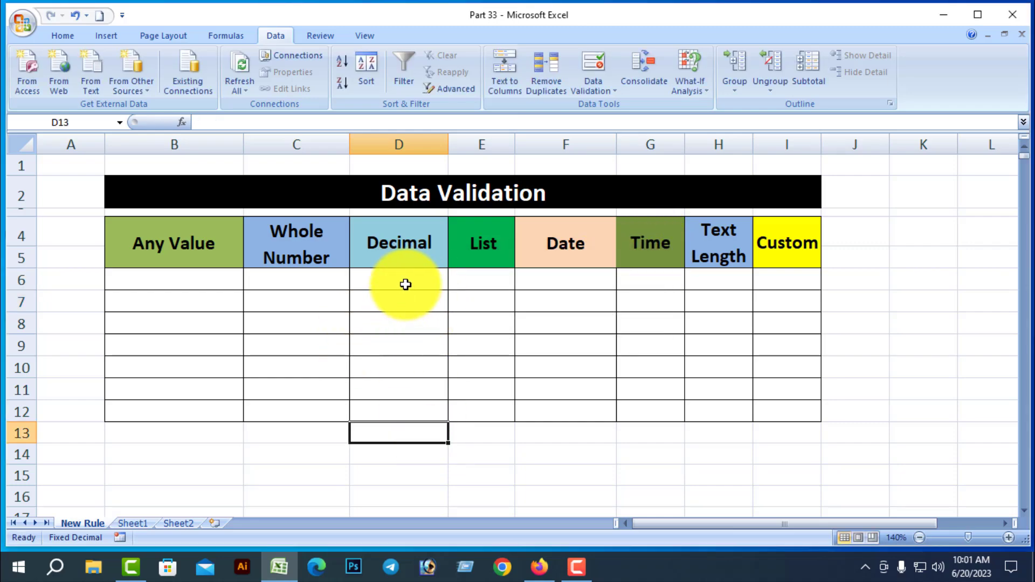
Change the validation rule for D6:D12 to Decimal, not equal to 20.5, and apply it.
left_click_drag(404, 284, 404, 411)
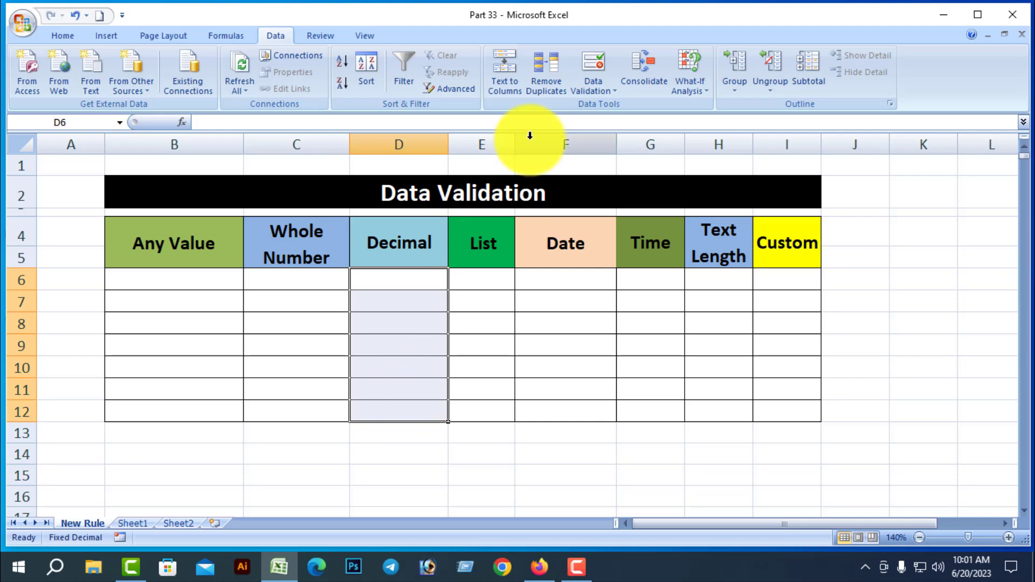
left_click(611, 92)
left_click(626, 109)
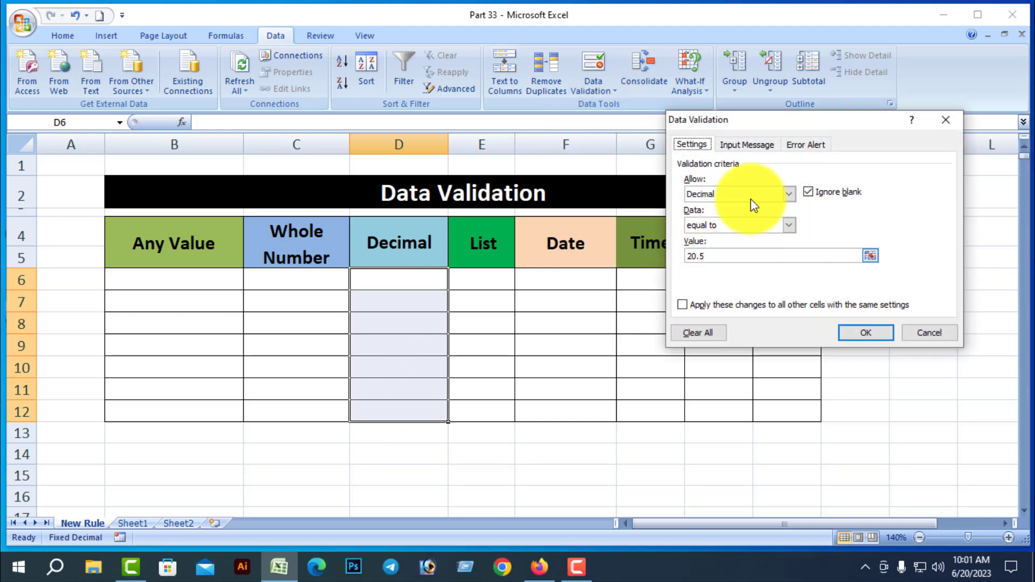
left_click(789, 224)
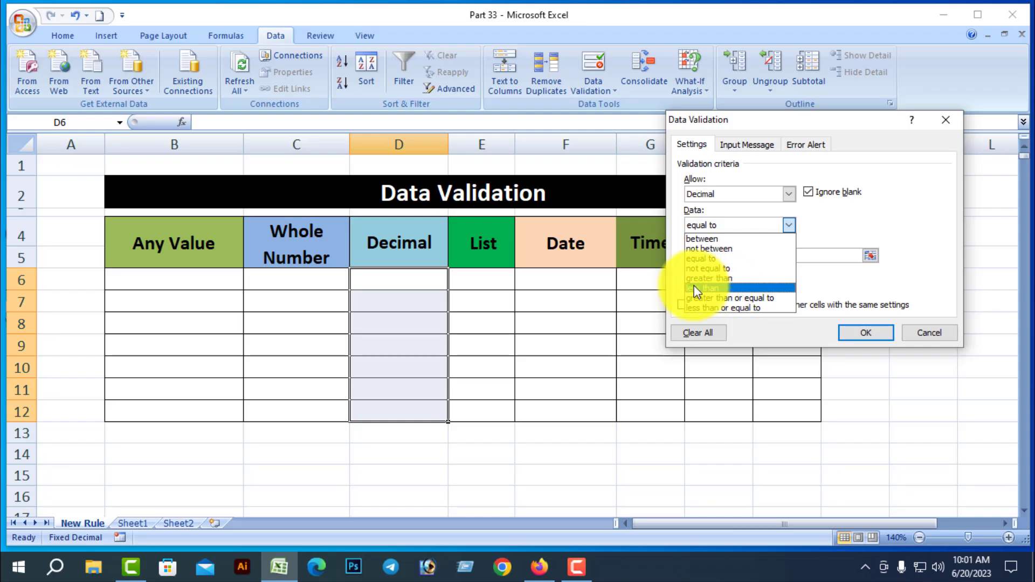
left_click(736, 268)
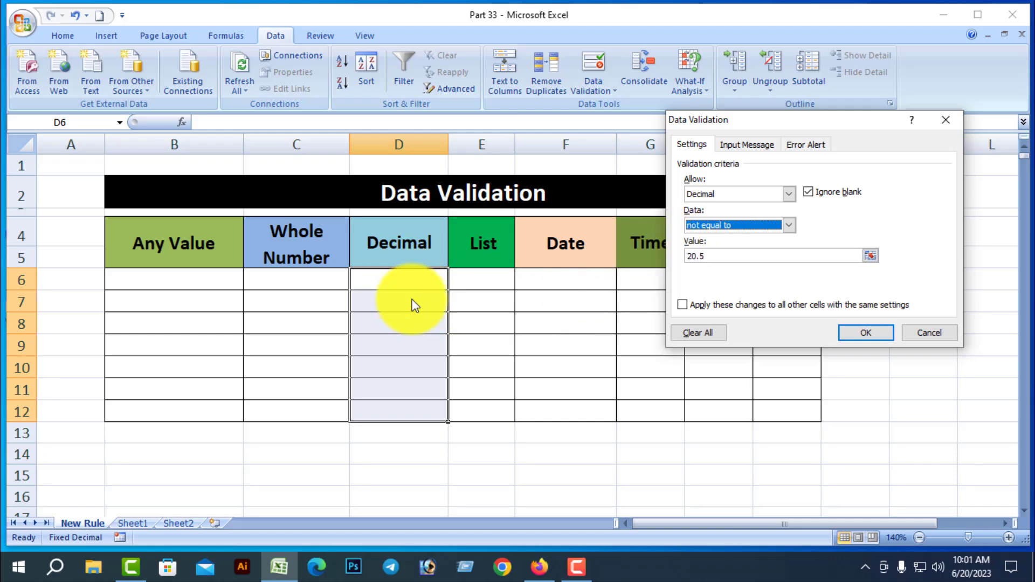
left_click(691, 334)
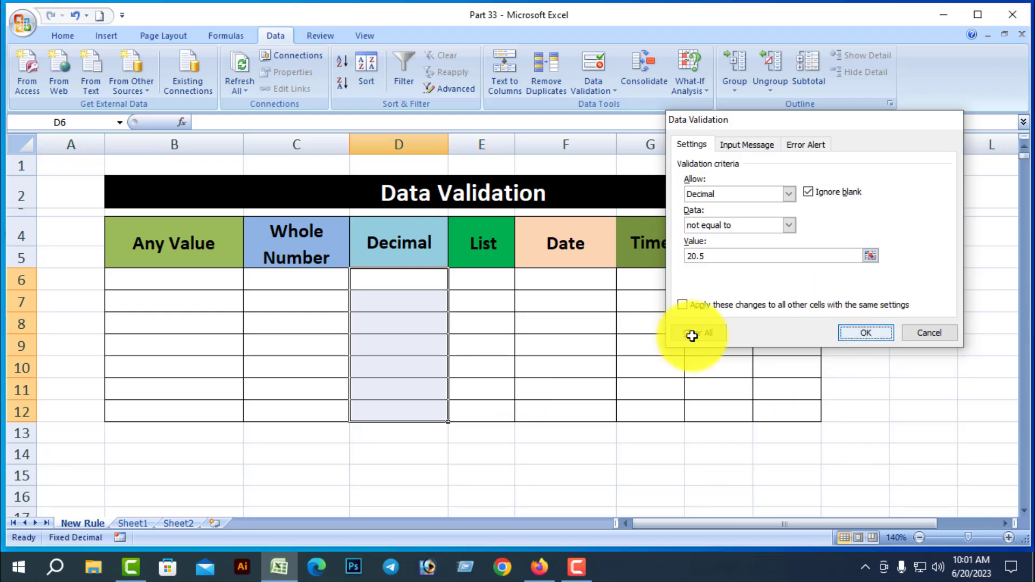
Test the not equal to rule by entering 19.2 in D6 and 21.4 in D7.
left_click(406, 286)
type("19.2")
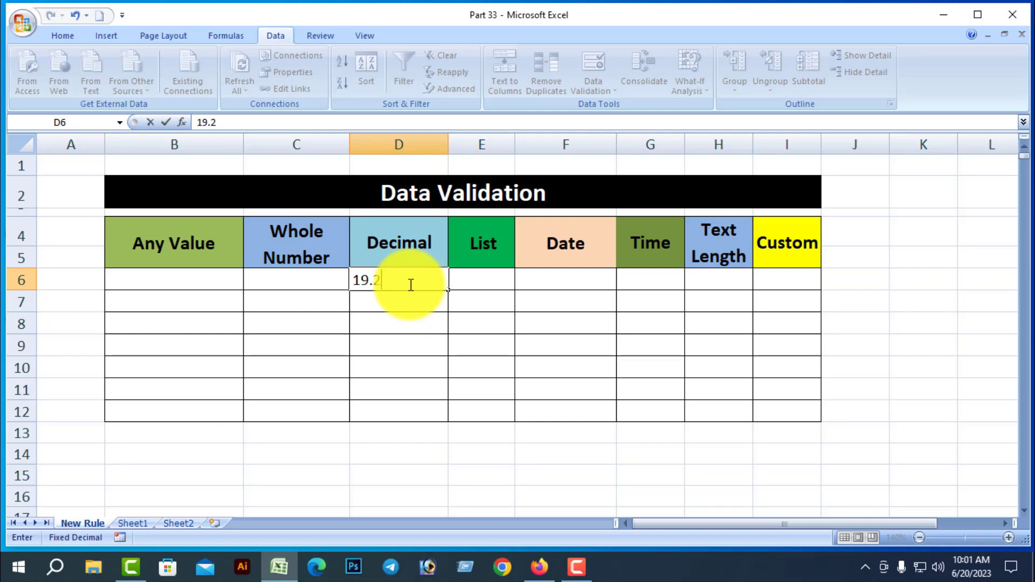
key("Return")
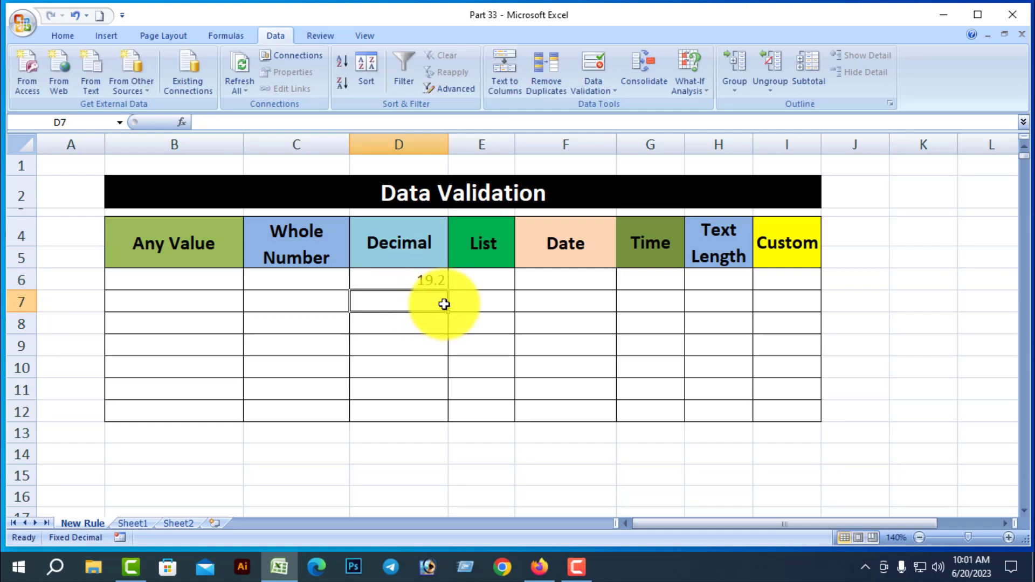
type("21.4")
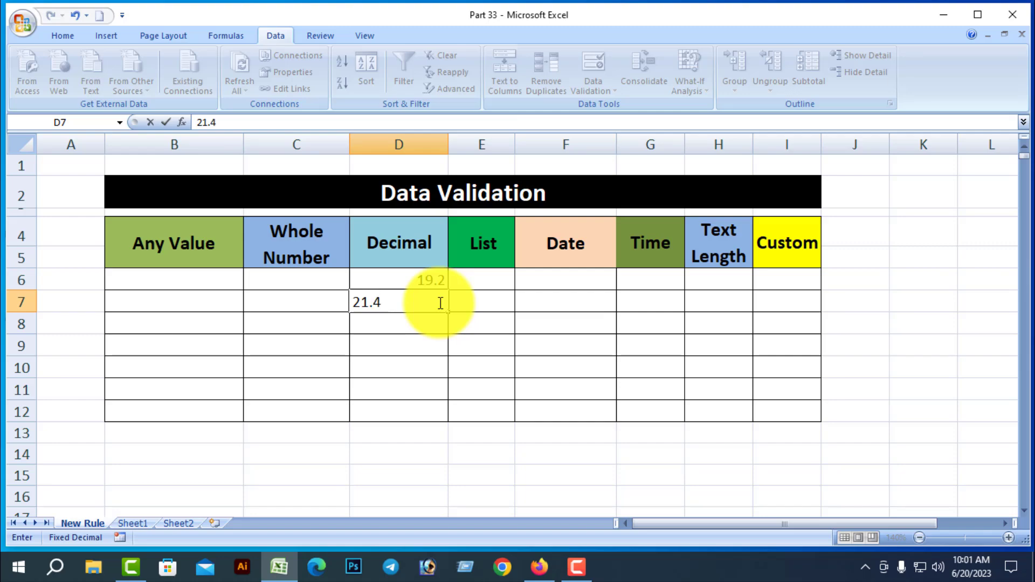
key("Return")
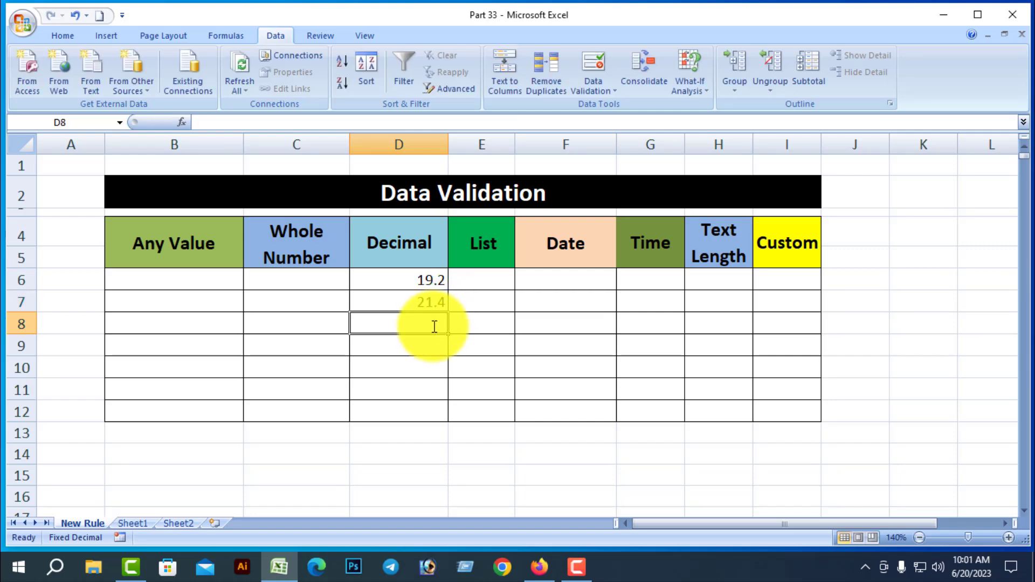
Try to enter 20.5 in D8 against the not equal to rule and dismiss the alert.
type("20.5")
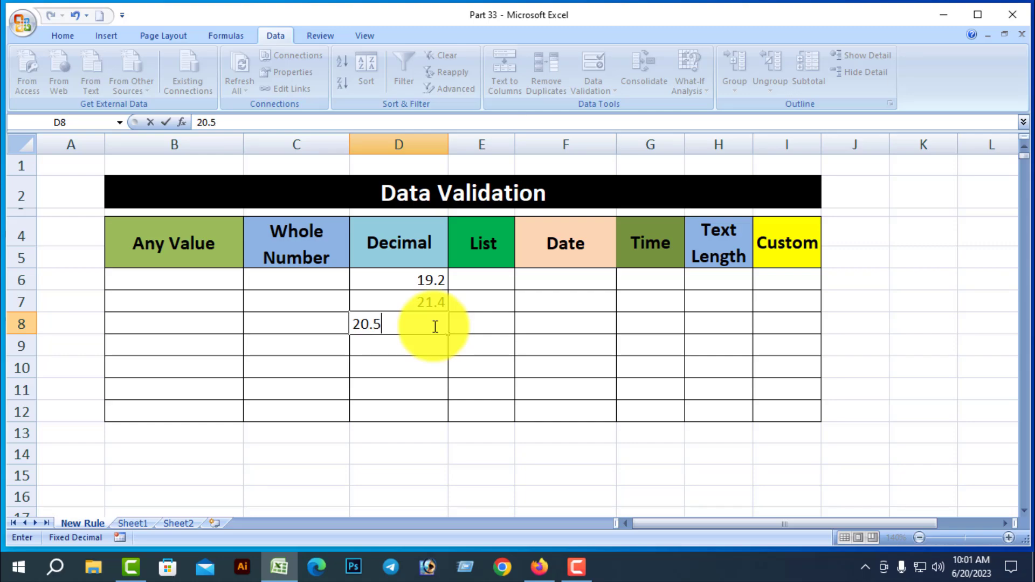
key("Return")
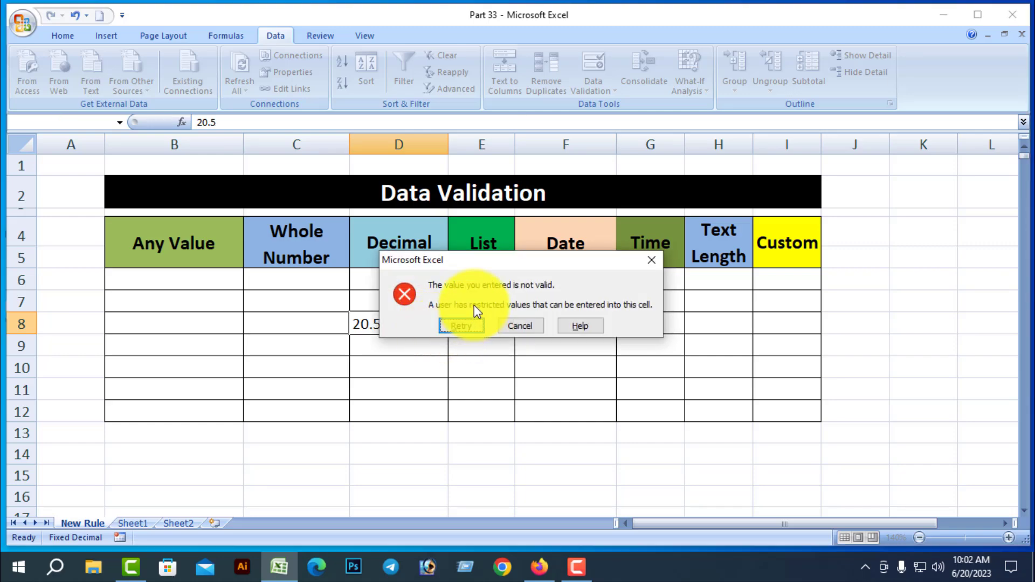
left_click(651, 260)
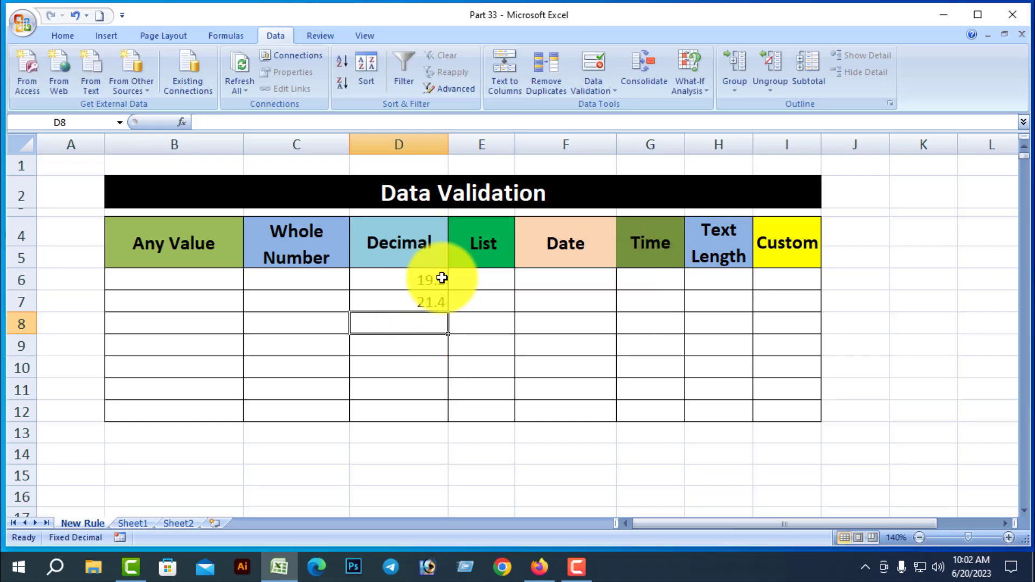
Clear the test values from D6 and D7 in the Decimal column.
left_click_drag(439, 278, 444, 304)
key("BackSpace")
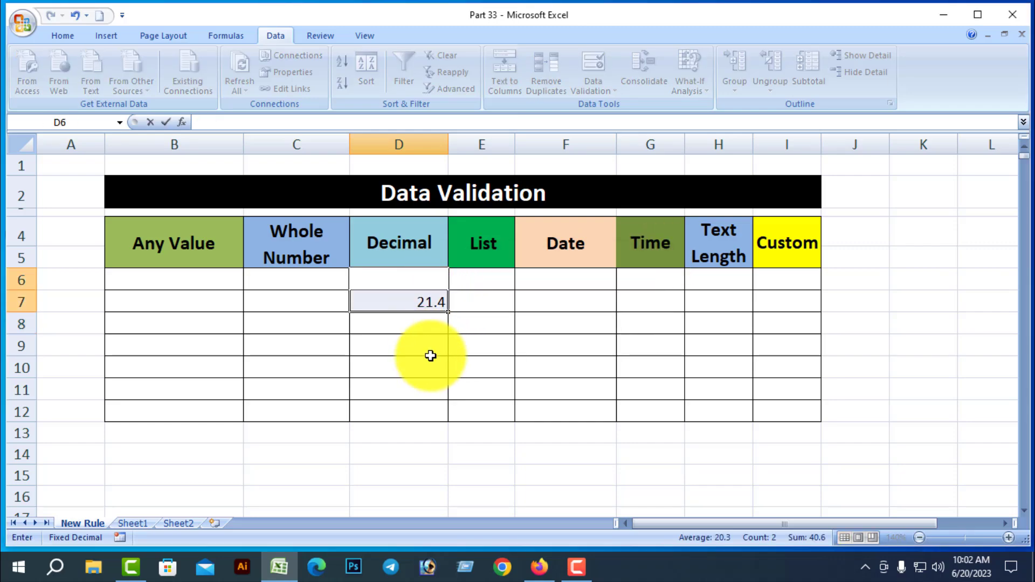
left_click(408, 409)
left_click(428, 303)
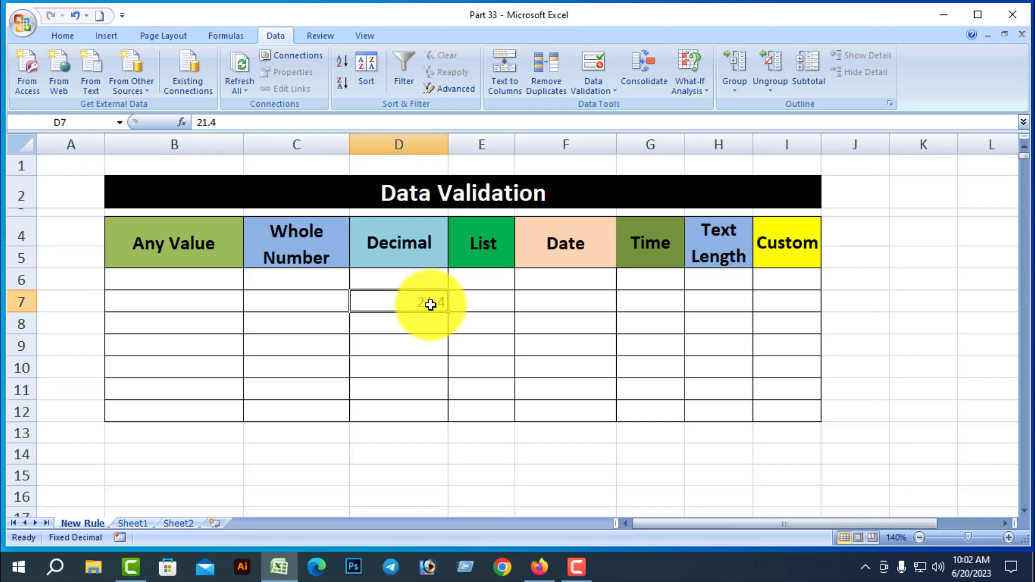
key("BackSpace")
Change the validation rule for D6:D12 to Decimal, greater than, with a minimum of 20.5, and apply it.
left_click_drag(403, 278, 417, 405)
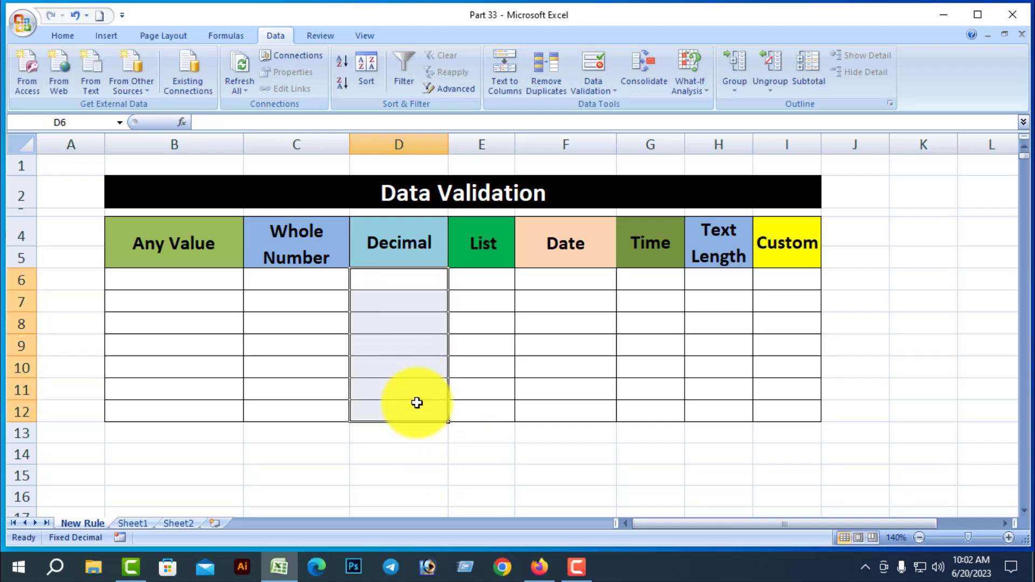
left_click(612, 96)
left_click(627, 114)
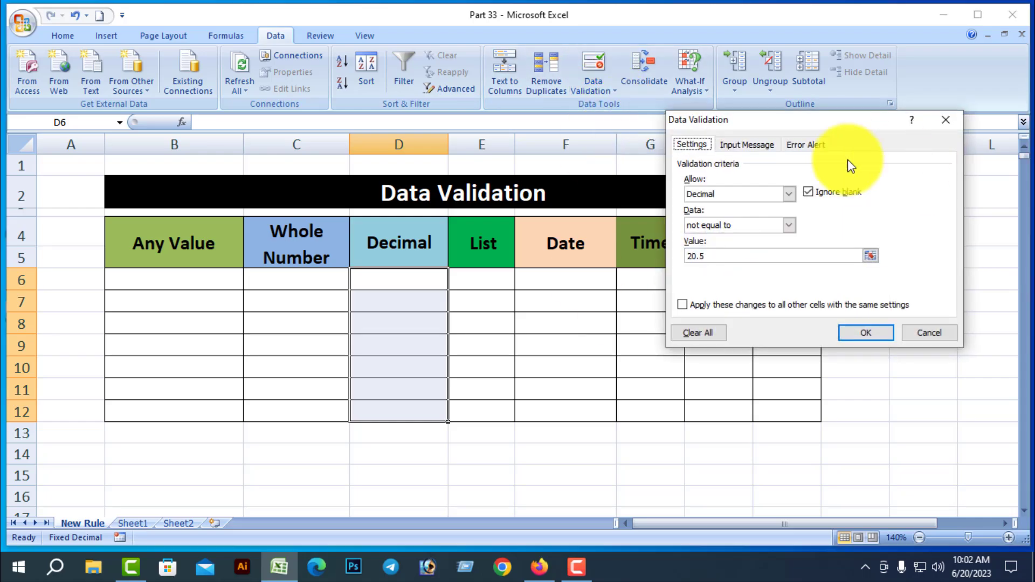
left_click(789, 223)
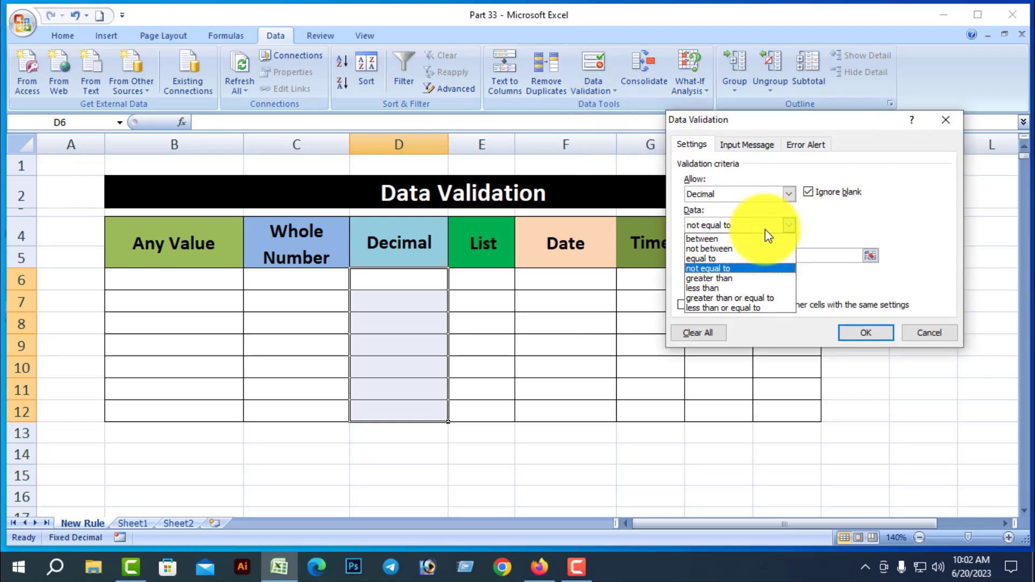
left_click(720, 281)
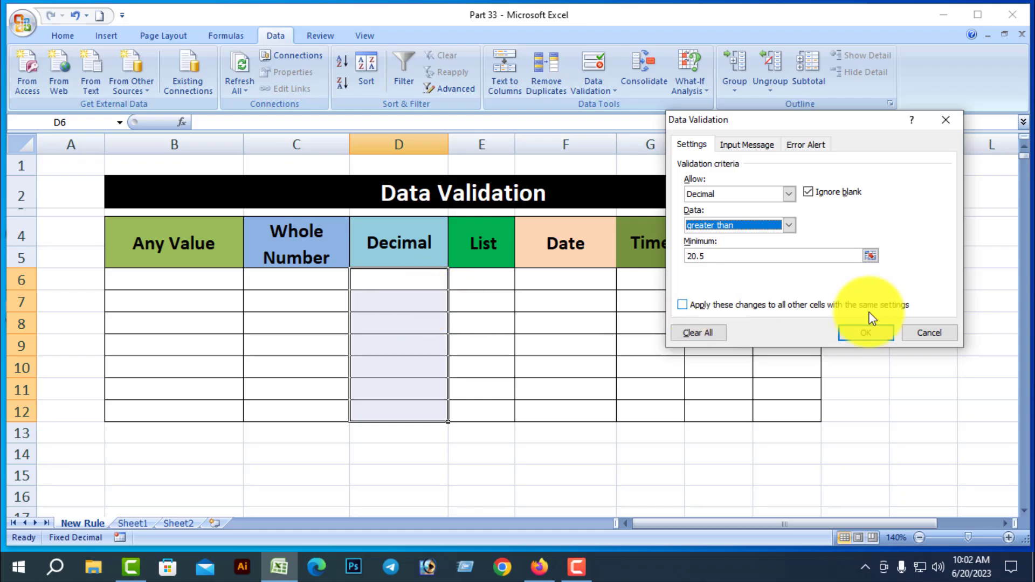
left_click(867, 334)
left_click(856, 324)
Test the greater than rule by entering 22.5 in D7.
left_click(390, 304)
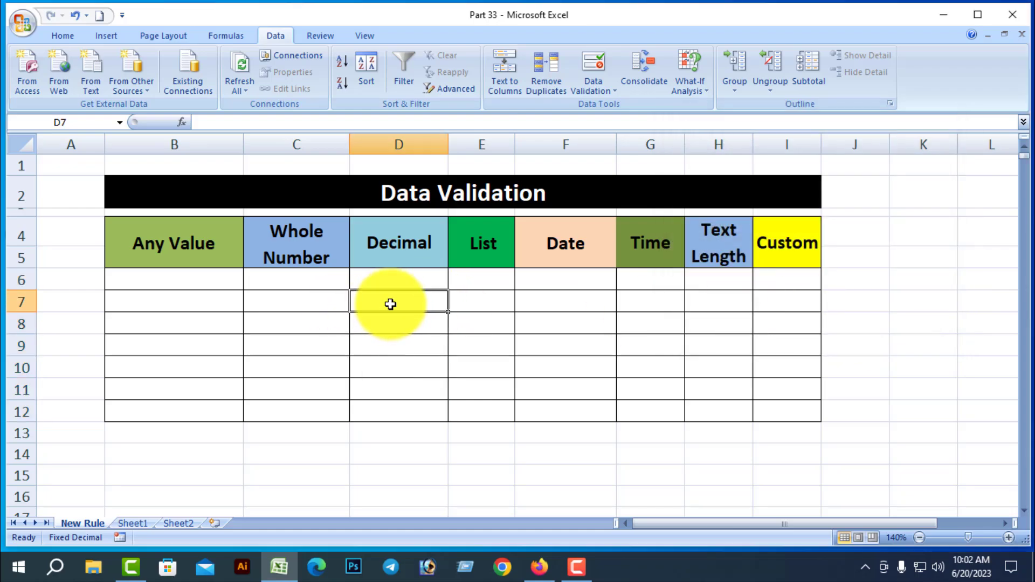
type("22")
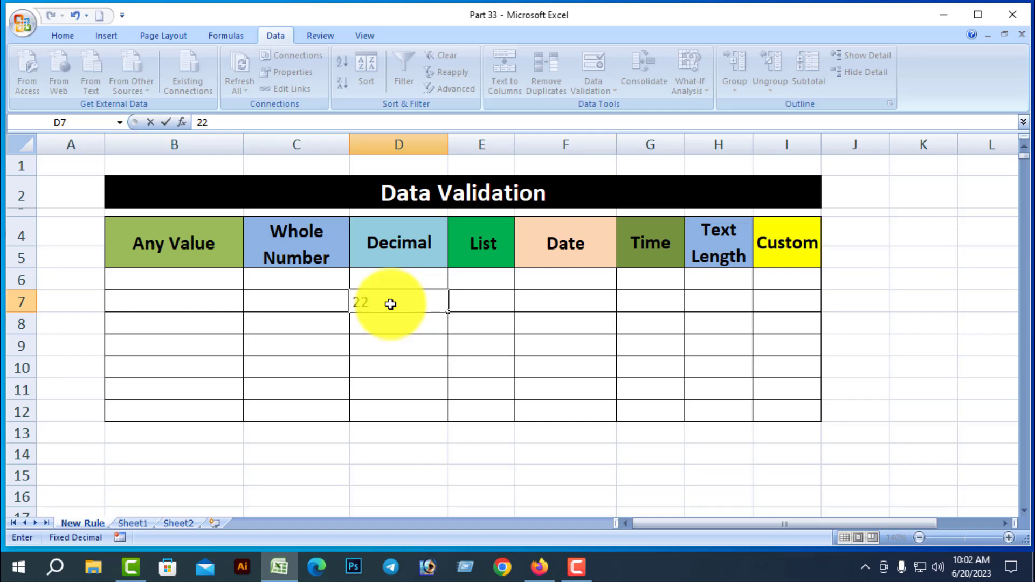
type(".5")
key("Return")
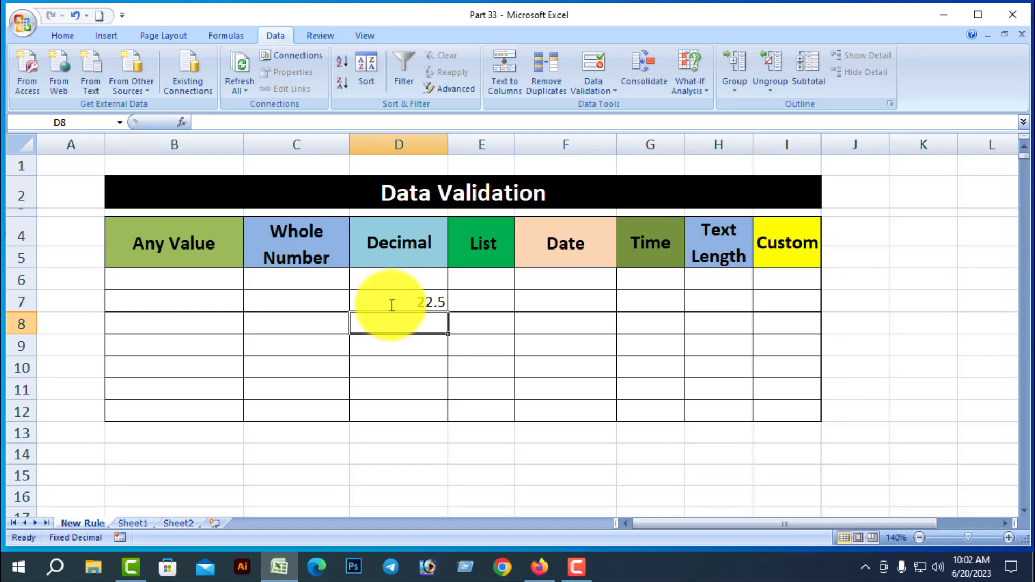
Delete the test value from D7 in the Decimal column.
left_click(432, 302)
key("Delete")
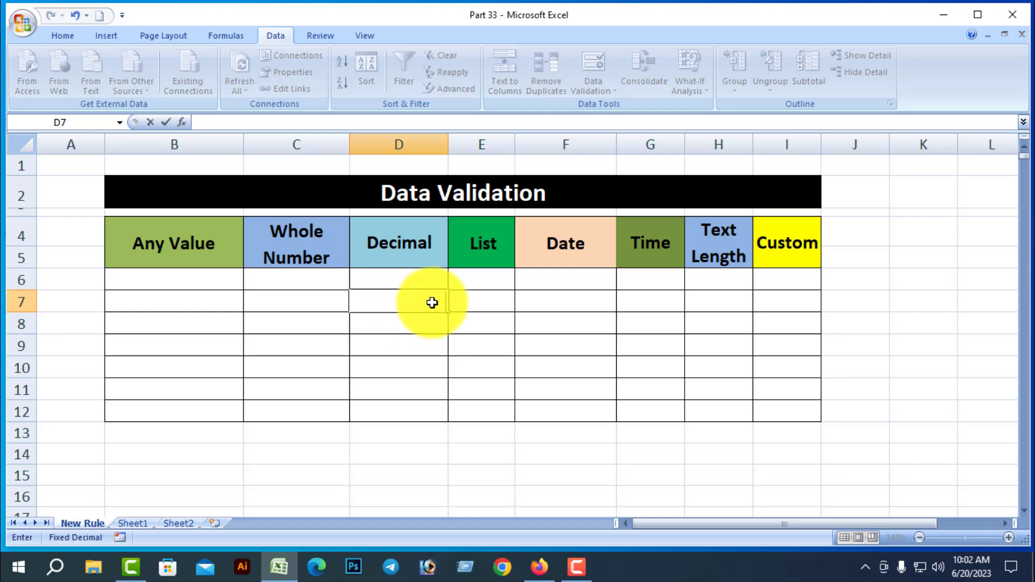
double_click(411, 278)
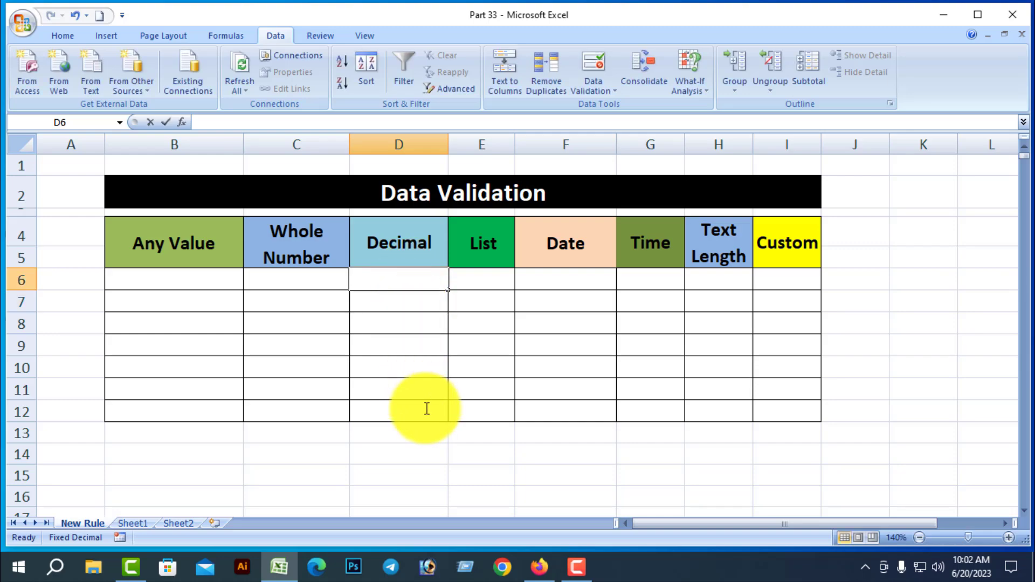
left_click_drag(457, 425, 453, 413)
Change the validation rule for D6:D12 to Decimal, less than, with a maximum of 20.5, and apply it.
left_click_drag(423, 279, 437, 411)
left_click(613, 92)
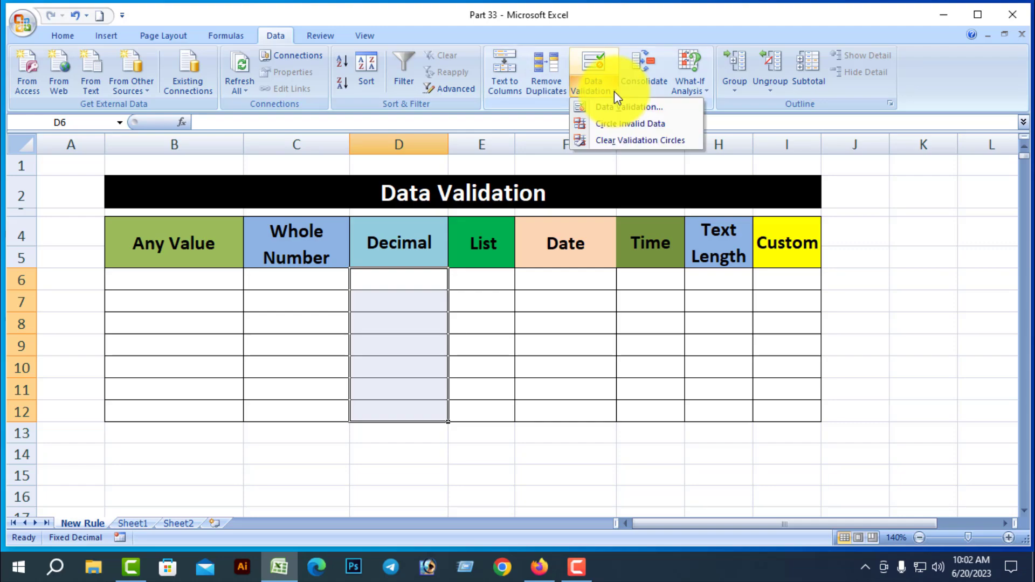
left_click(633, 107)
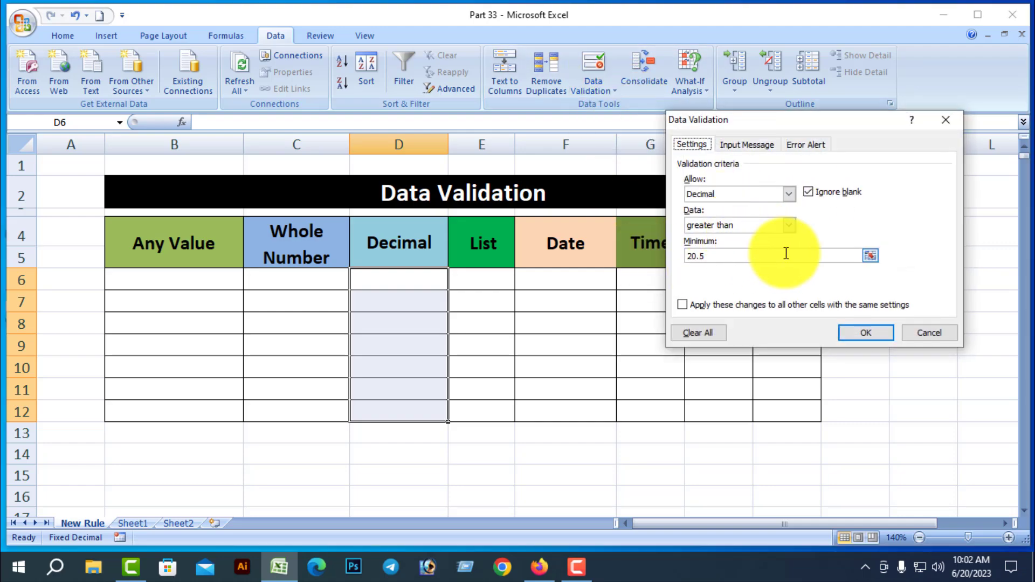
left_click(789, 225)
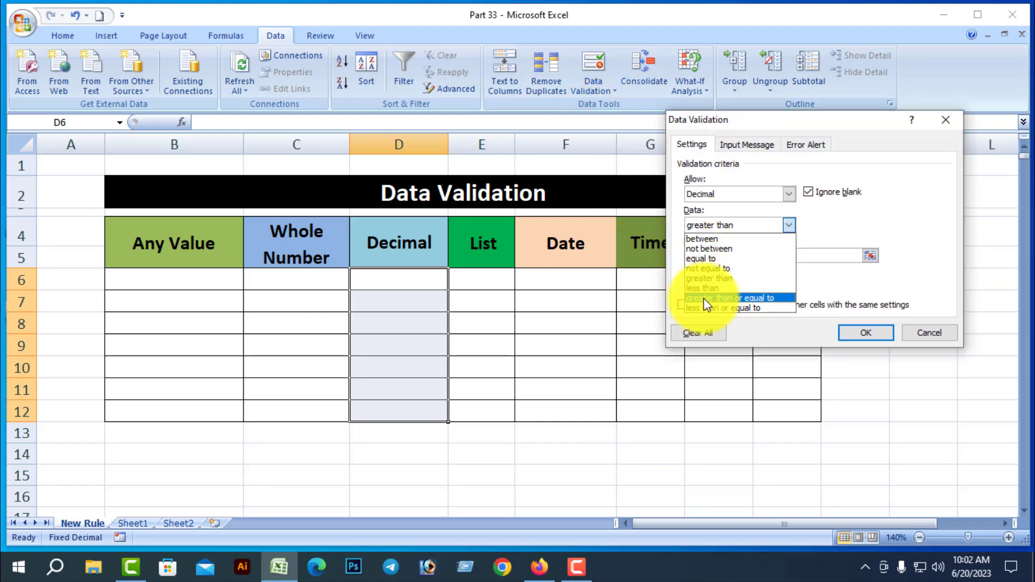
left_click(705, 289)
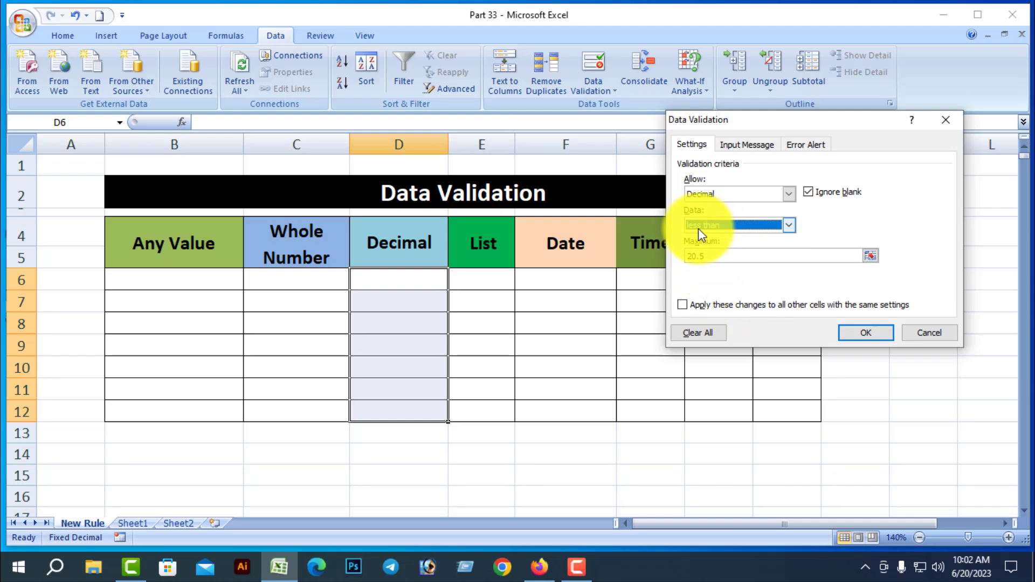
left_click(865, 333)
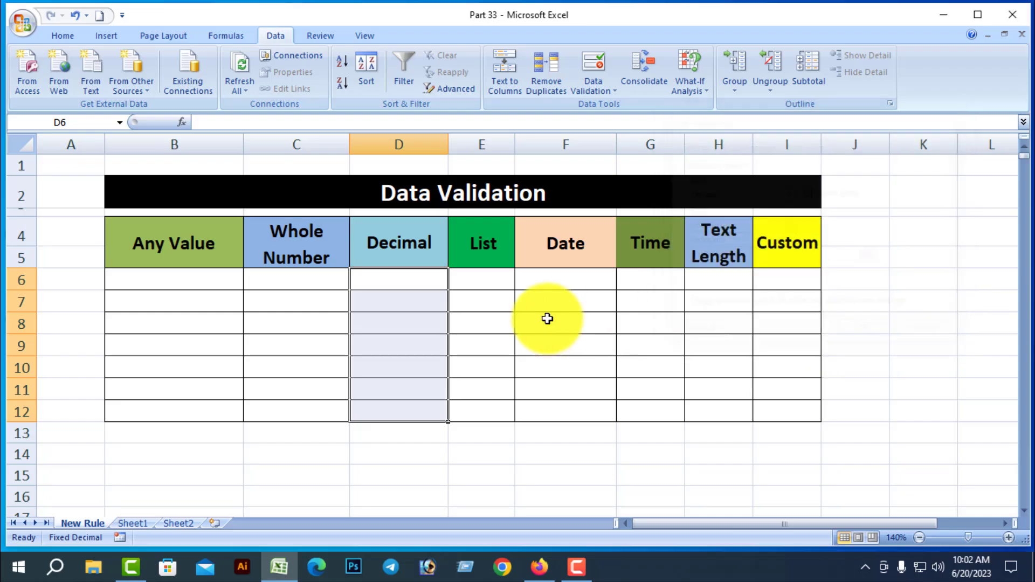
Test the less than rule by entering 8.3 in D7 and trying 20.5 in D8, cancelling the alert.
left_click(399, 302)
type("8.3")
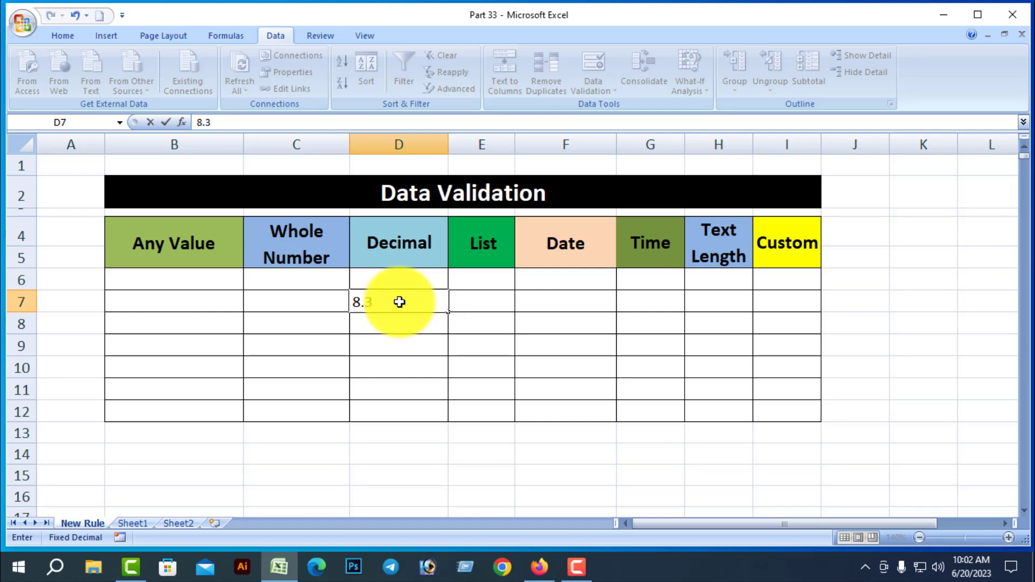
key("Return")
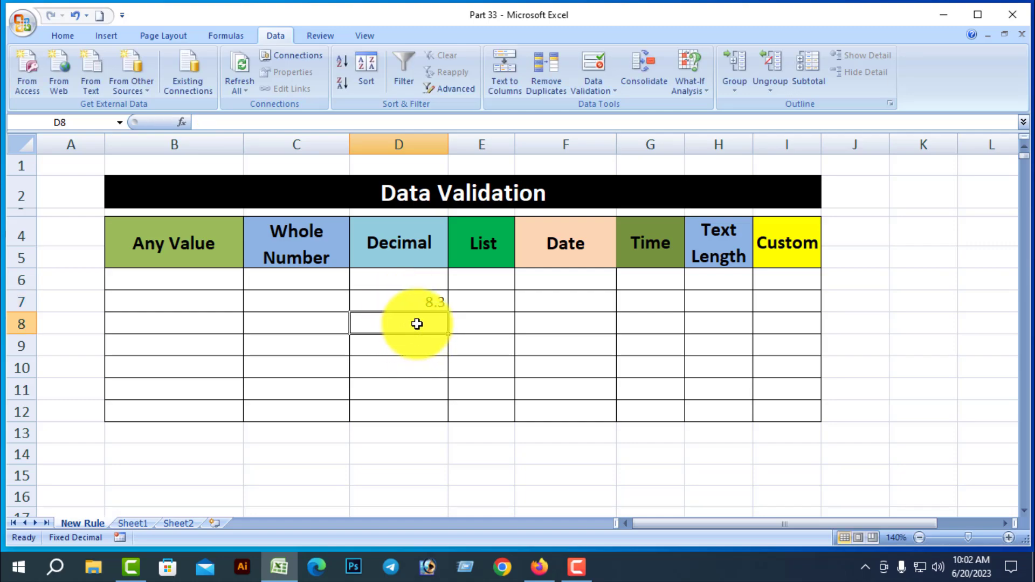
type("20.5")
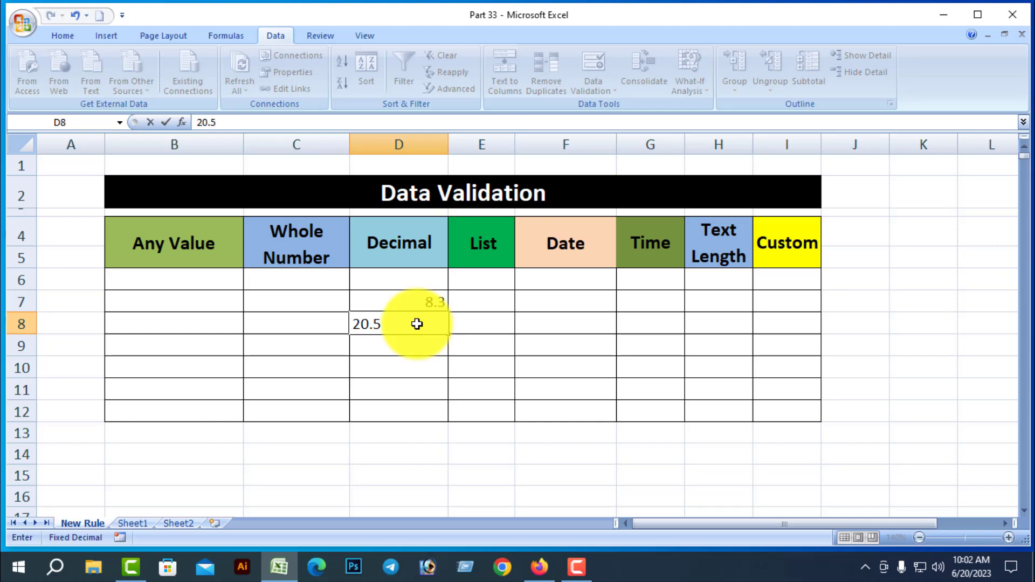
key("Return")
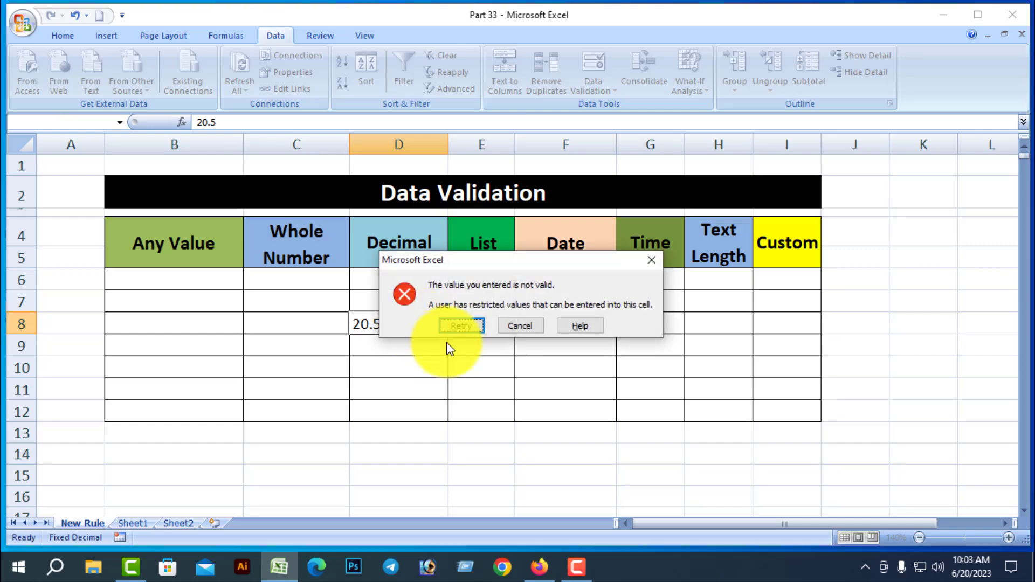
left_click(534, 322)
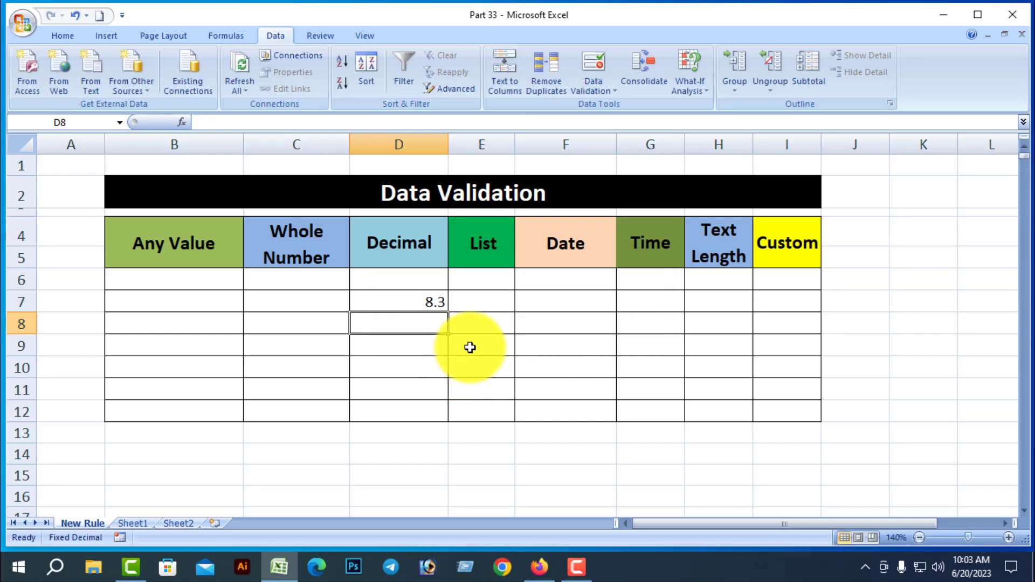
Clear the 8.3 test value from D7.
left_click(430, 303)
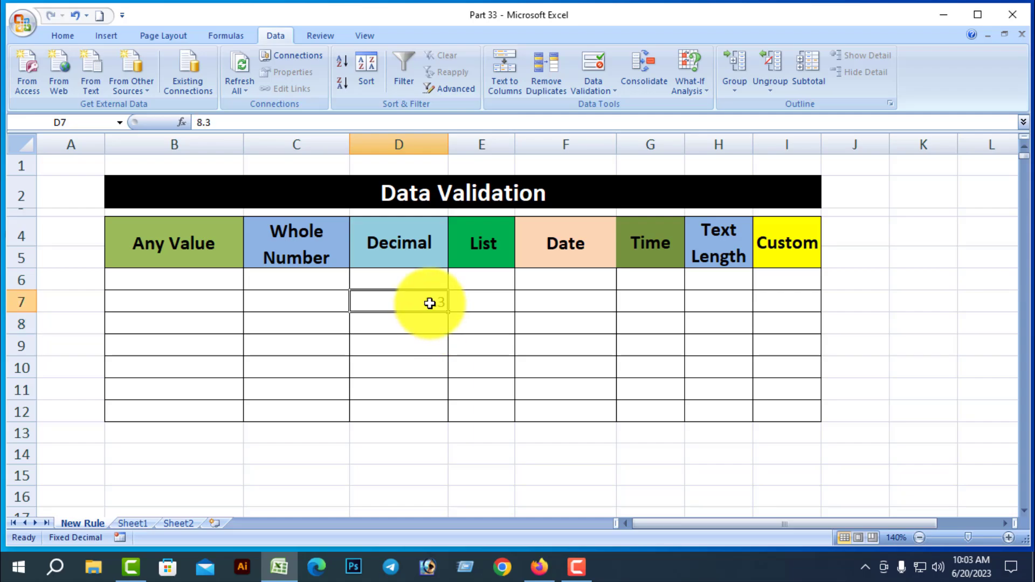
key("BackSpace")
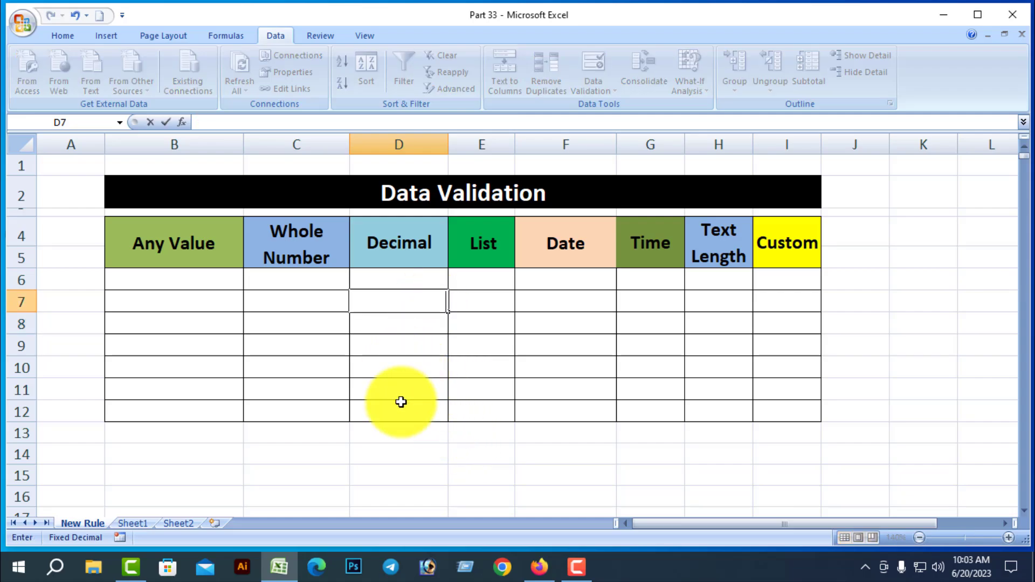
left_click(481, 455)
left_click(399, 280)
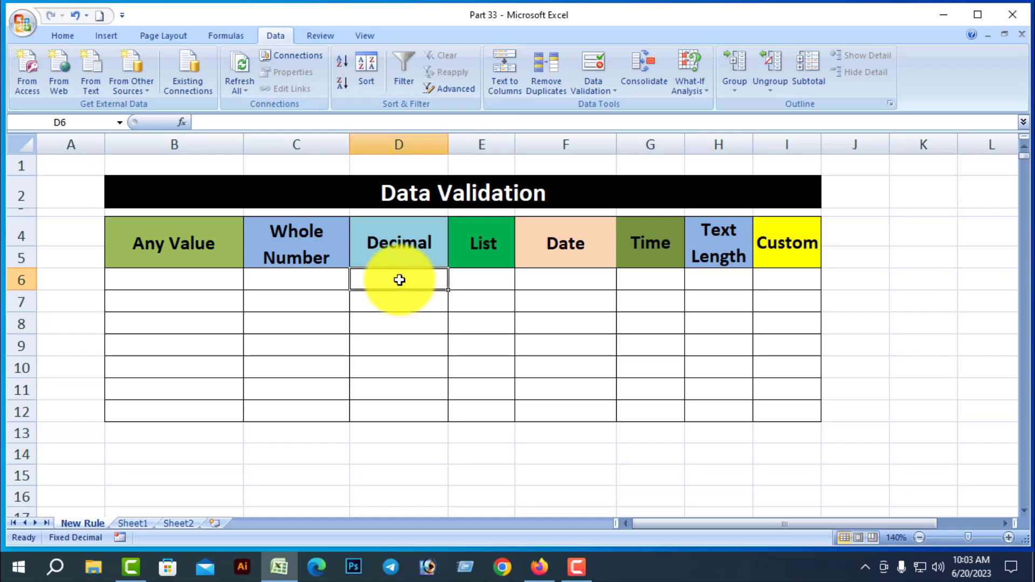
left_click(474, 442)
Change the validation rule for D6:D12 to Decimal, greater than or equal to, with a minimum of 20.5, and apply it.
left_click_drag(414, 284, 432, 411)
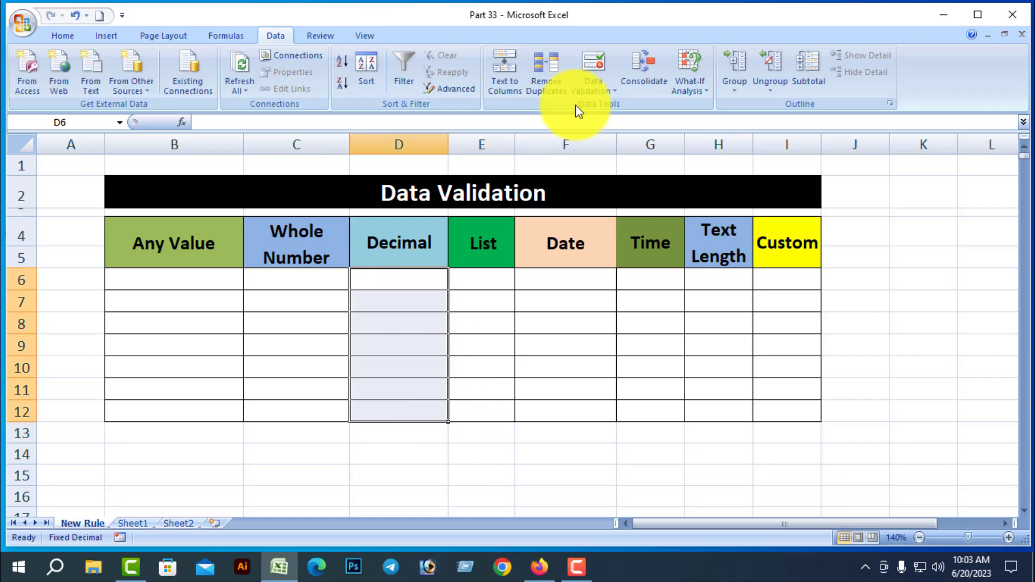
left_click(615, 94)
left_click(624, 111)
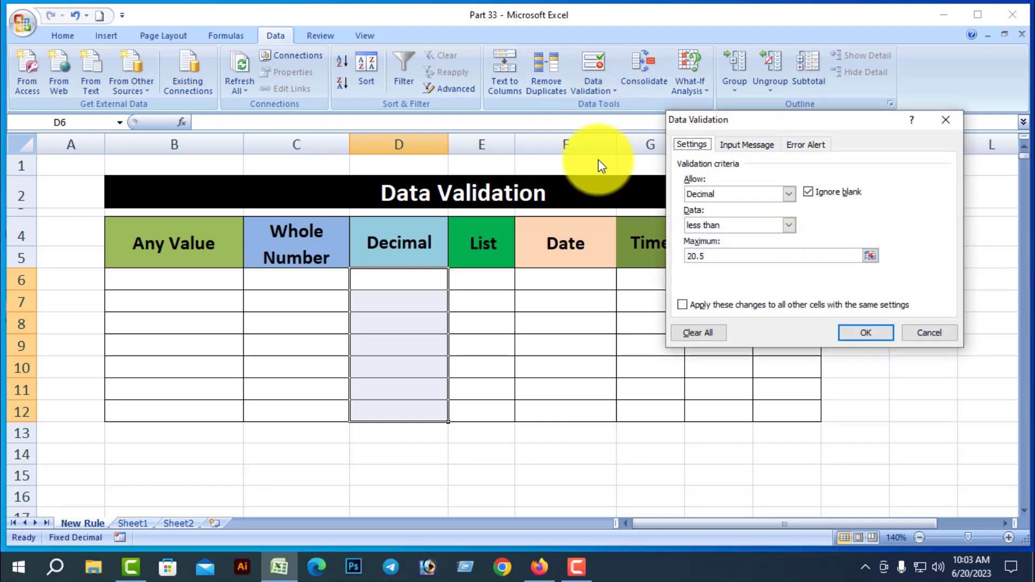
left_click(789, 225)
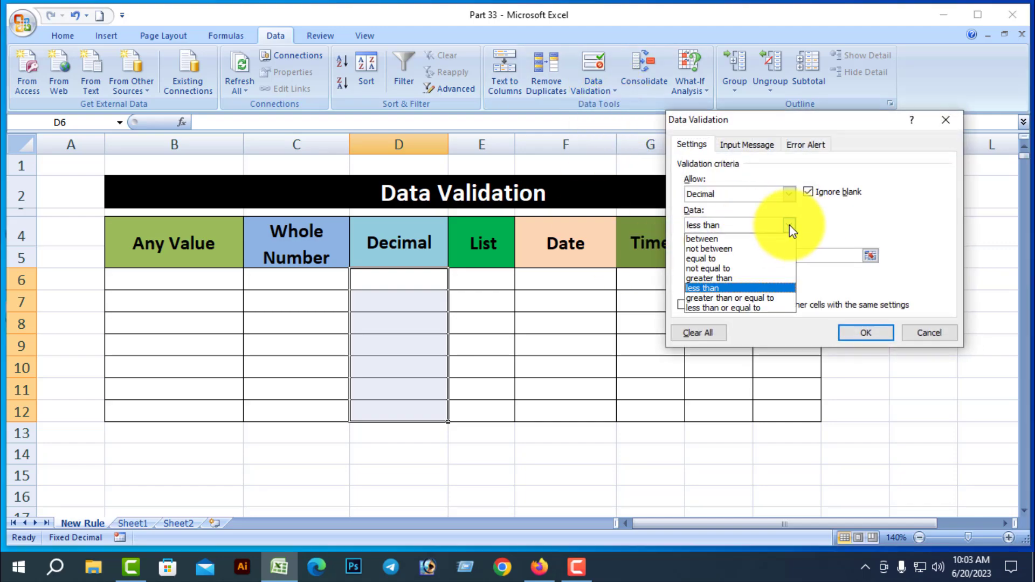
left_click(721, 298)
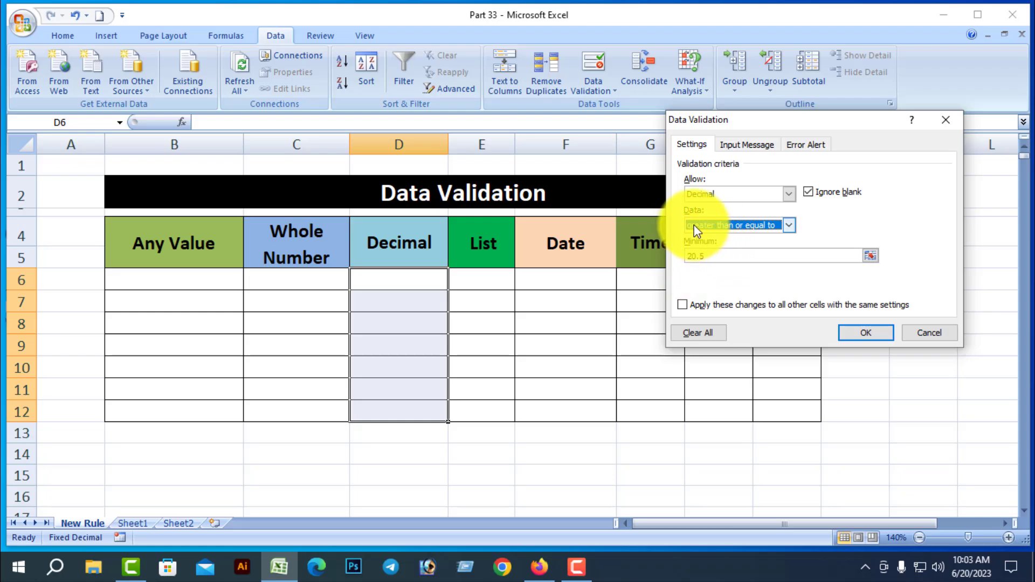
left_click(863, 335)
Test the greater than or equal to rule by entering 20.5 in D6 and 26.7 in D7.
left_click(417, 300)
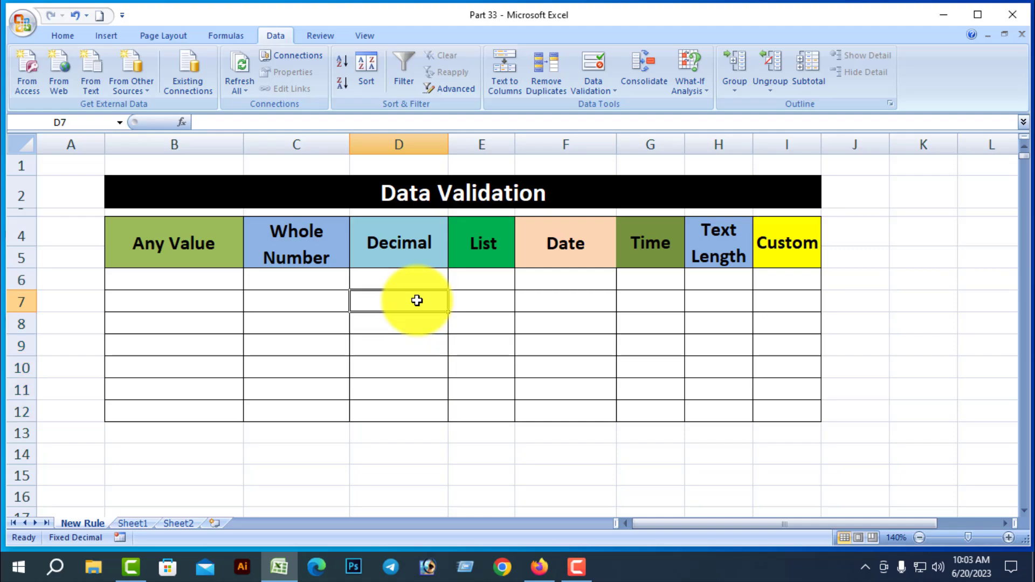
left_click(408, 281)
type("2")
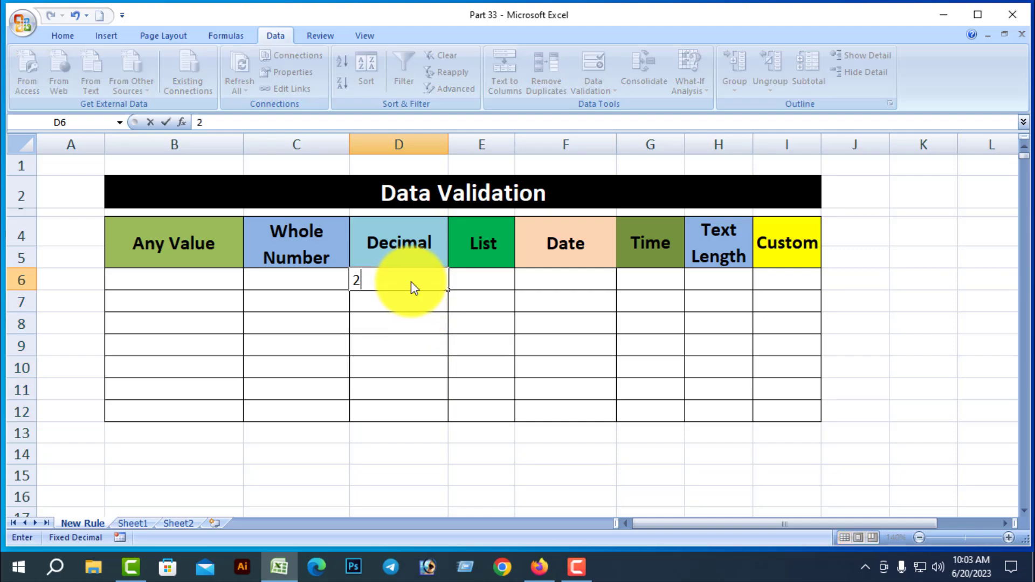
type("0.5")
key("Return")
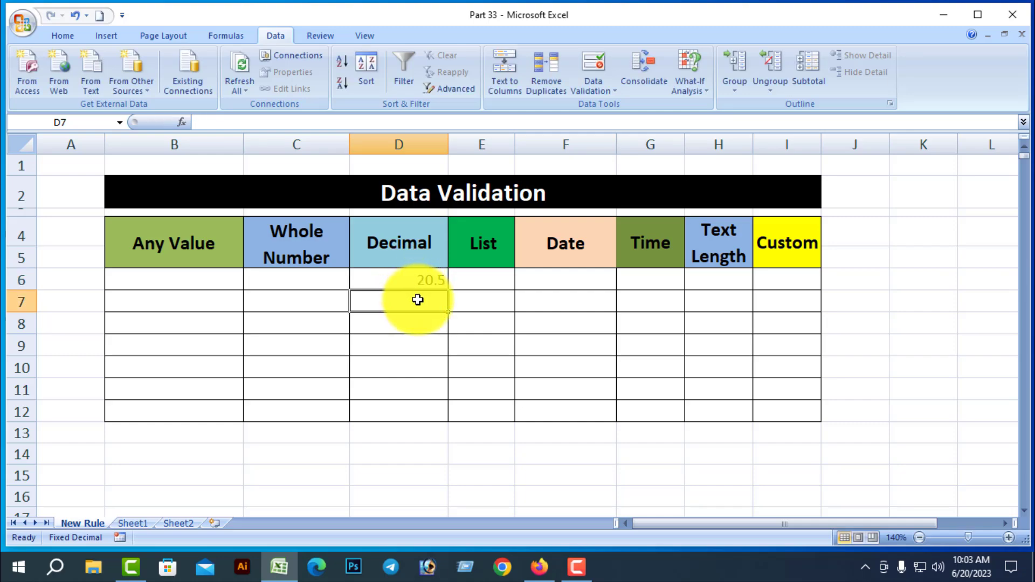
type("26.")
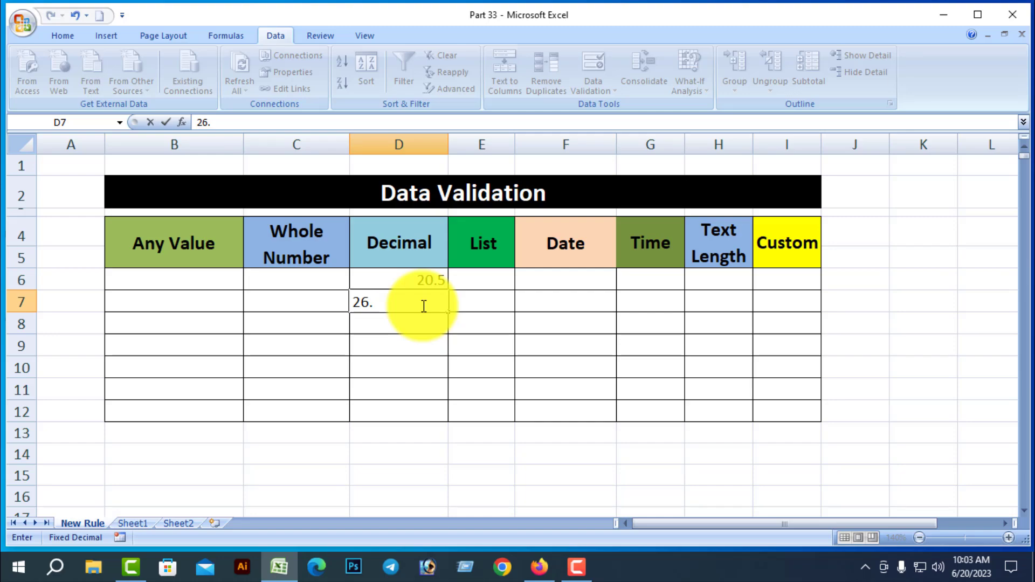
type("7")
key("Return")
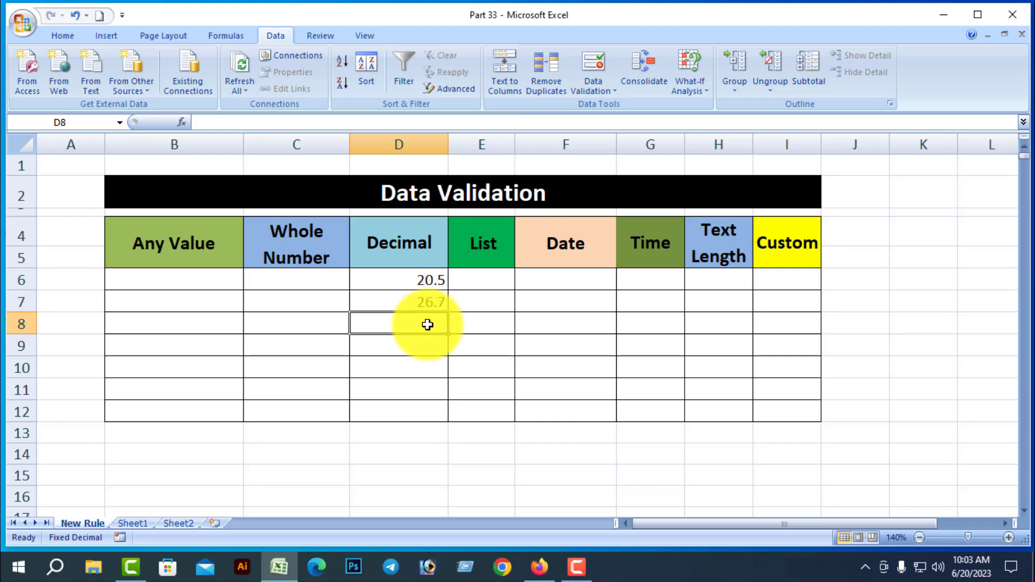
Try entering 5.5 in D8 against the minimum of 20.5 and cancel the validation alert.
type("5")
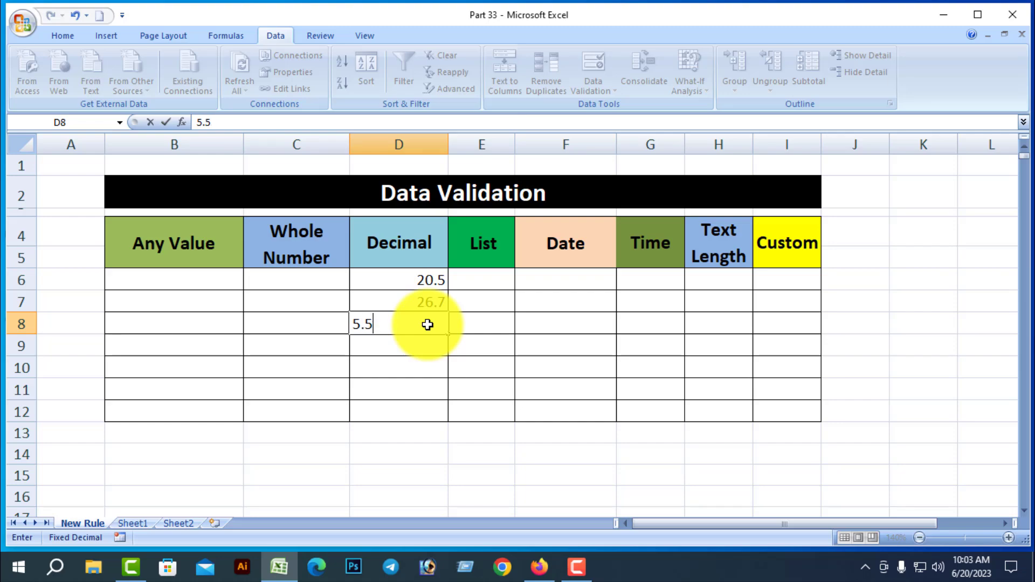
type(".5")
key("Return")
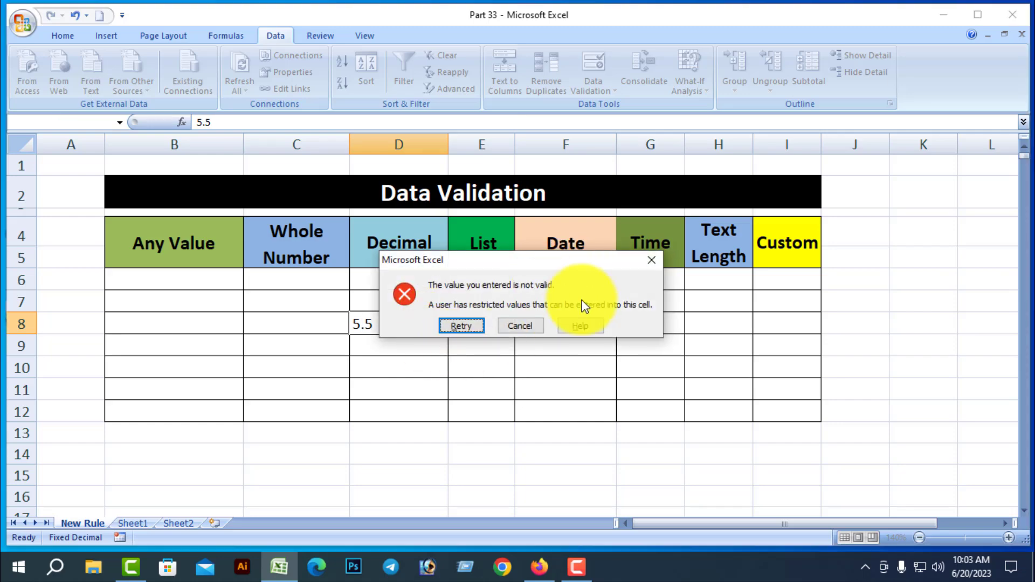
left_click(520, 323)
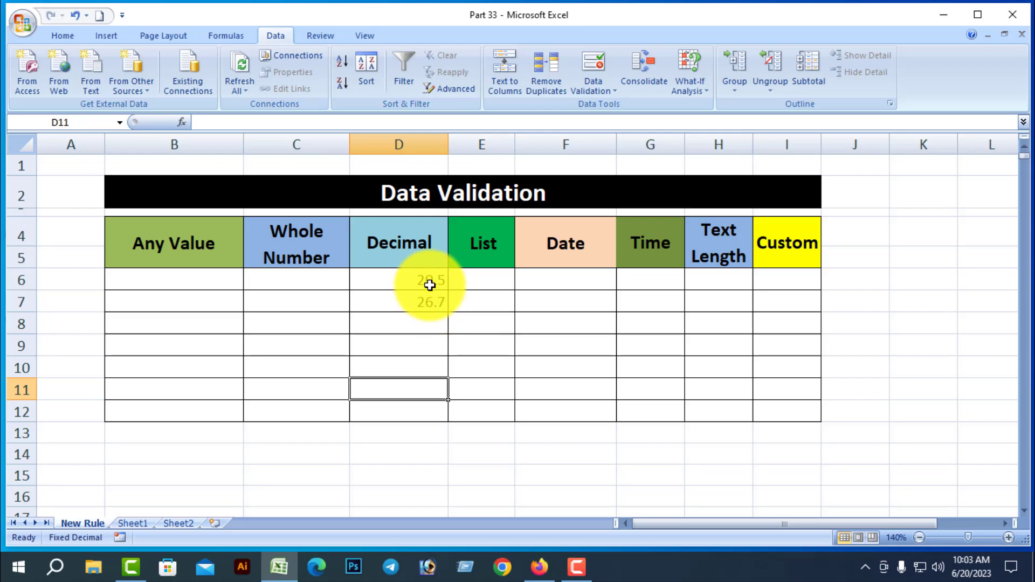
Clear the test values from D6 and D7 in the Decimal column.
left_click_drag(428, 284, 437, 311)
key("BackSpace")
key("Return")
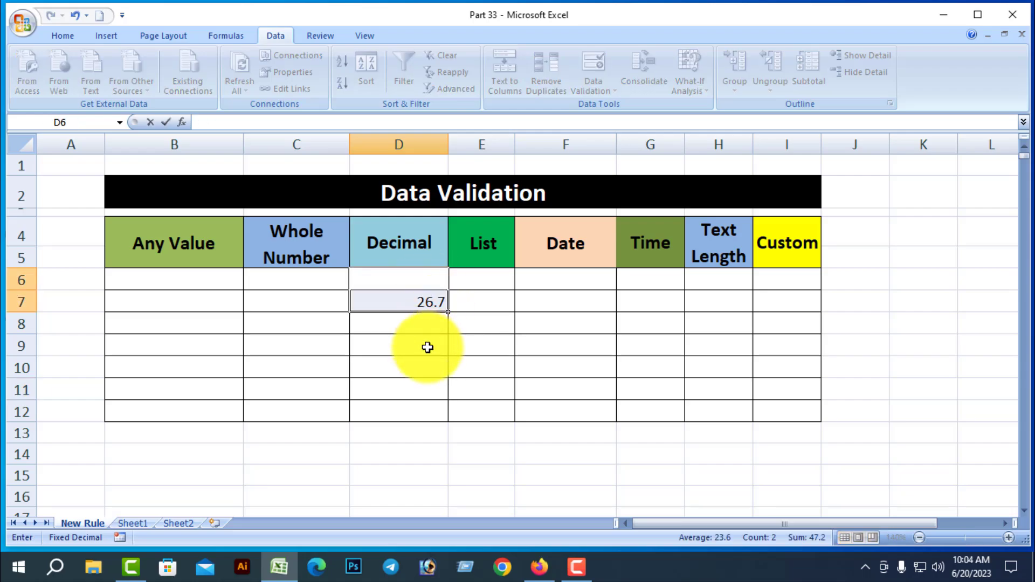
left_click(419, 348)
left_click(424, 296)
key("BackSpace")
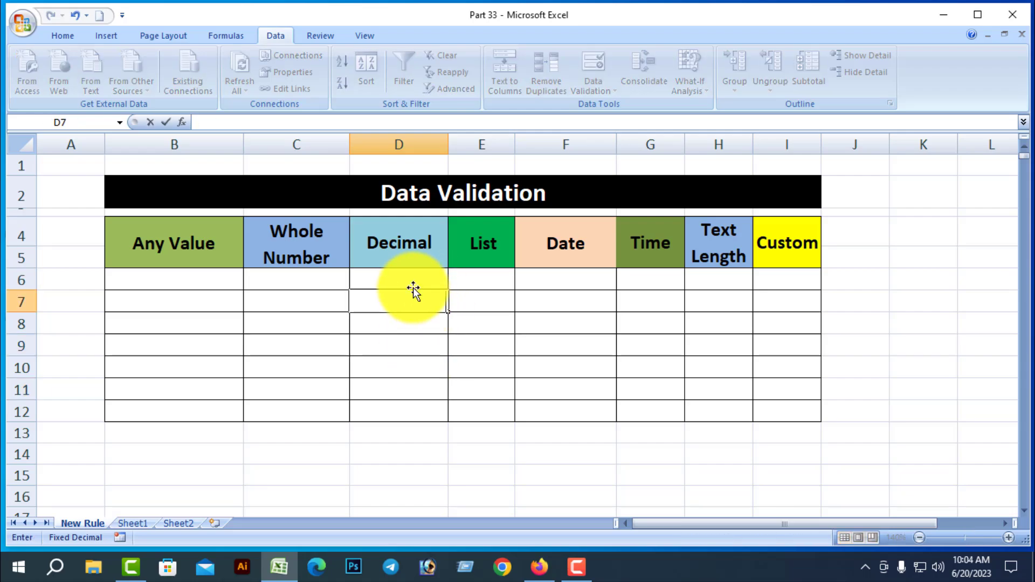
left_click(408, 281)
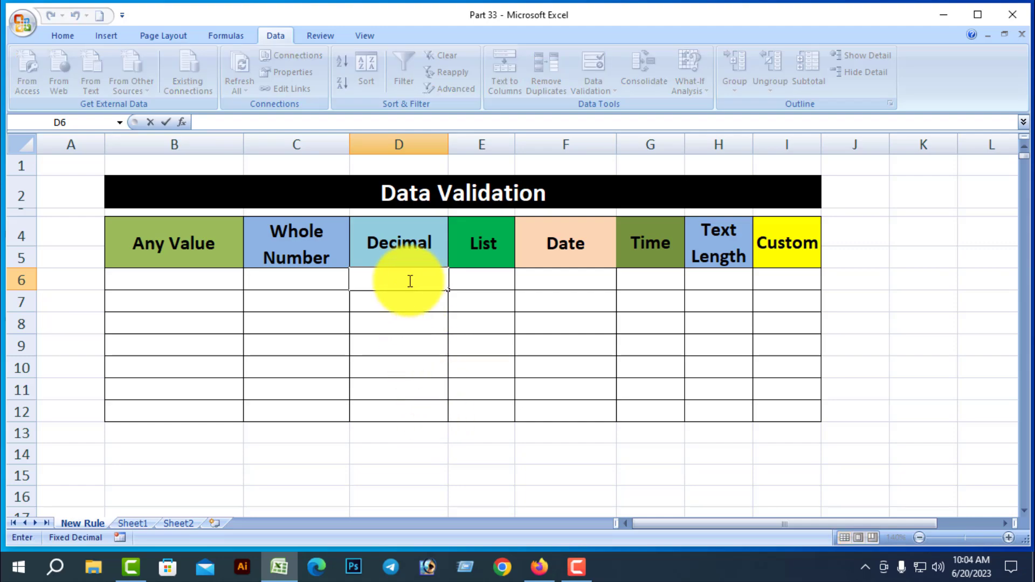
left_click(612, 414)
Change the validation rule for D6:D12 to Decimal, less than or equal to, with a maximum of 20.5, and apply it.
left_click_drag(384, 283, 394, 411)
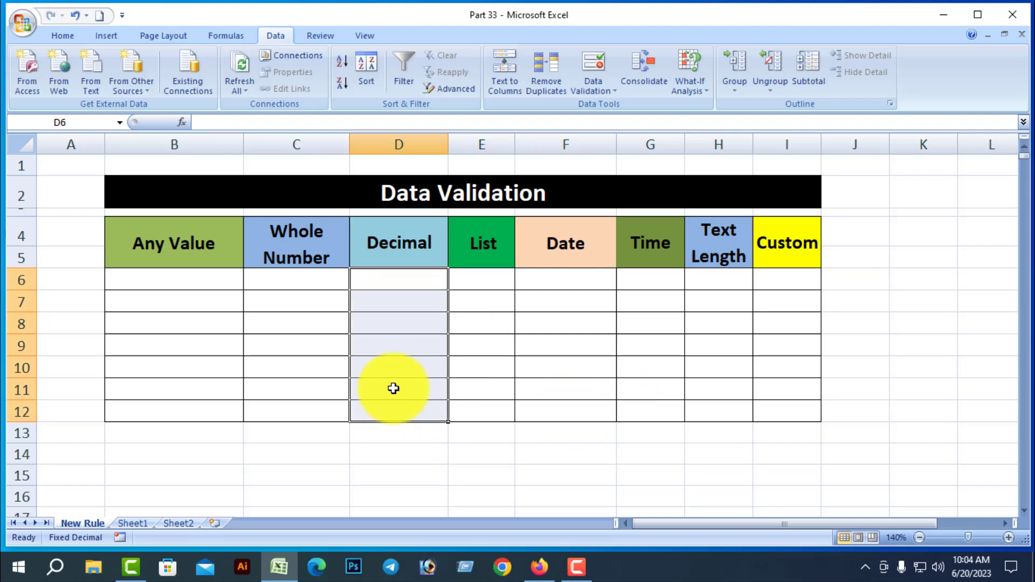
left_click(610, 91)
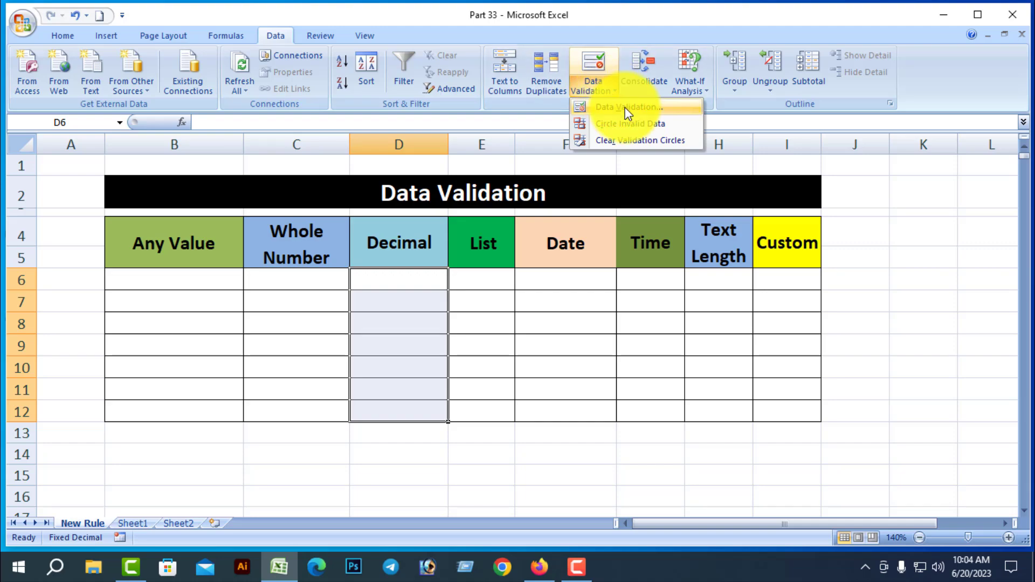
left_click(624, 109)
left_click(783, 225)
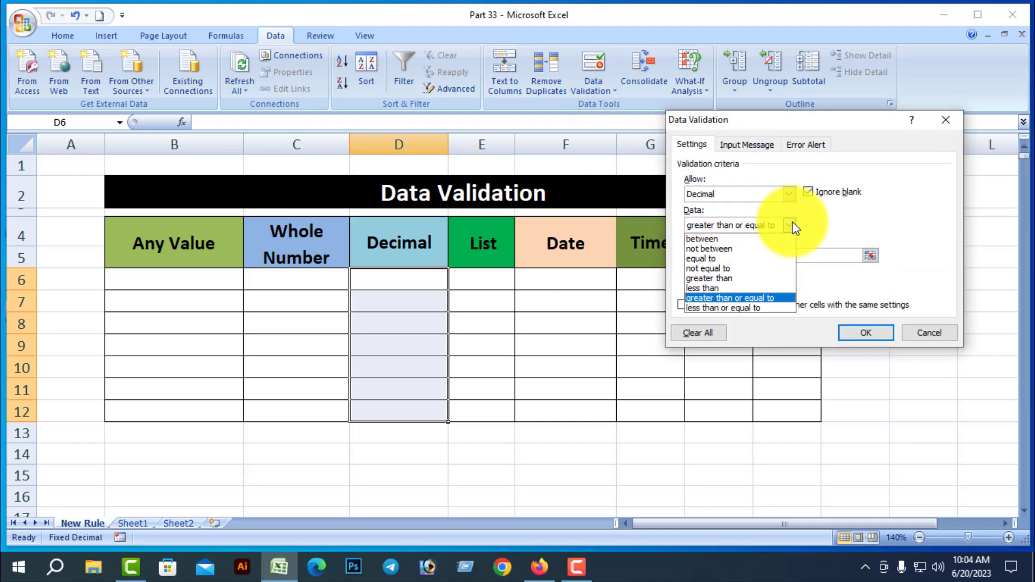
left_click(711, 309)
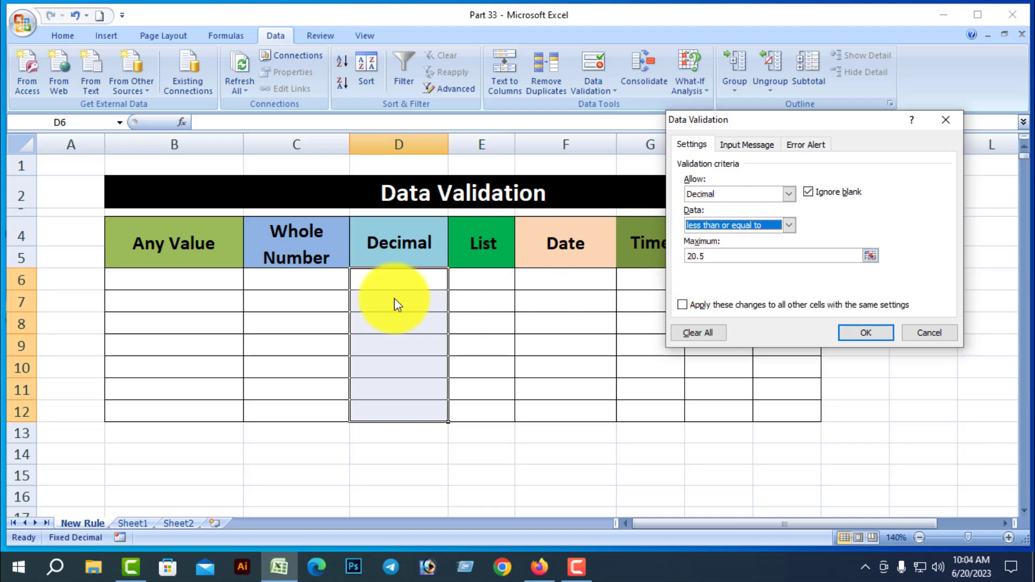
left_click(872, 331)
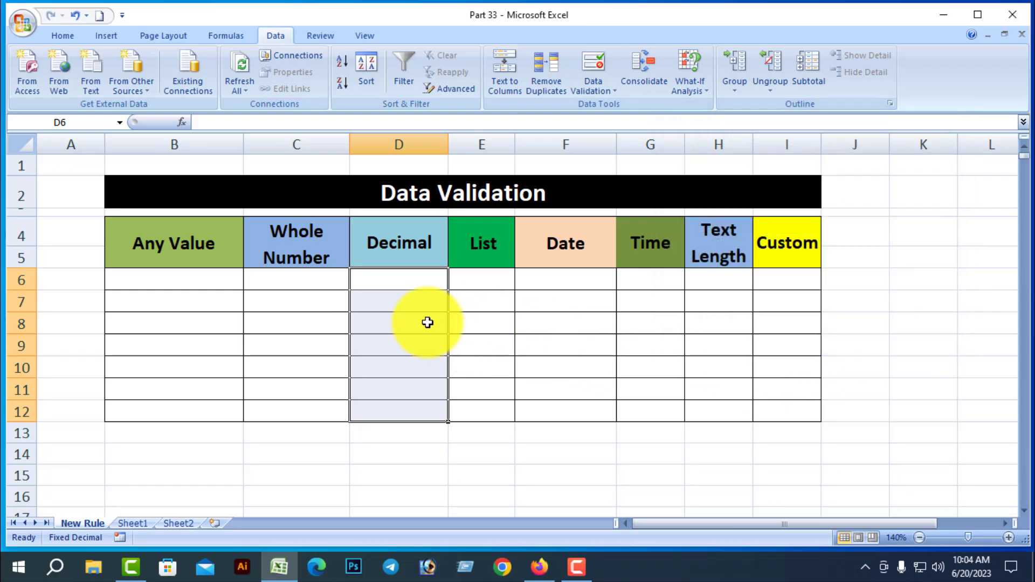
Test the less than or equal to rule by entering 20.5 in D6 and 15.5 in D7.
left_click(380, 282)
type("20")
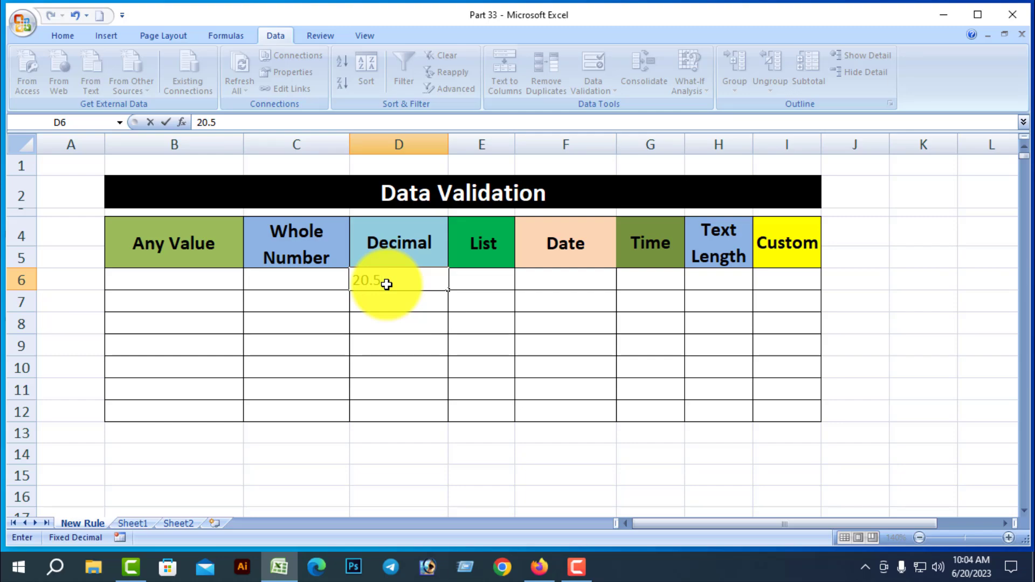
type(".5")
key("Return")
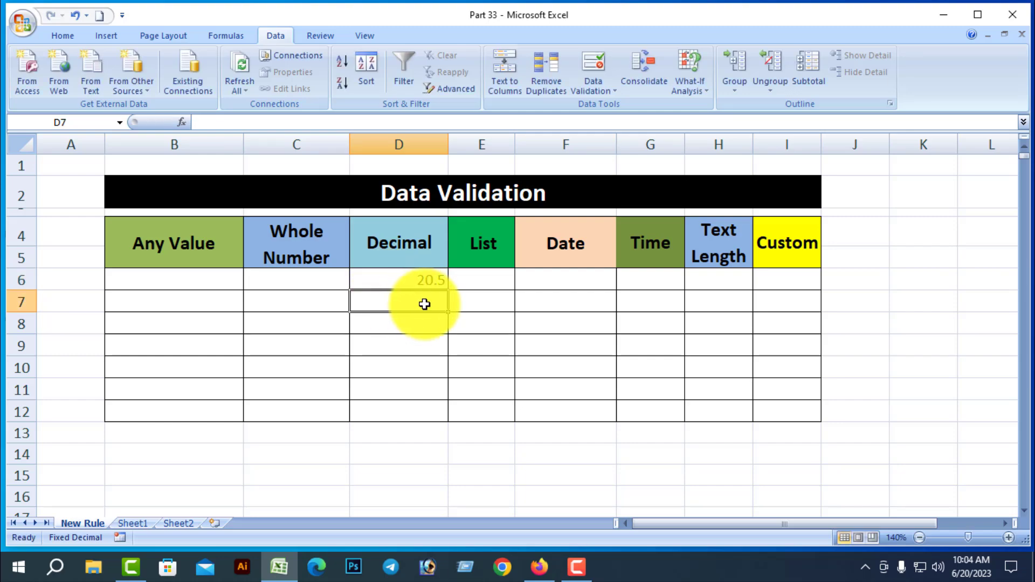
type("15.5")
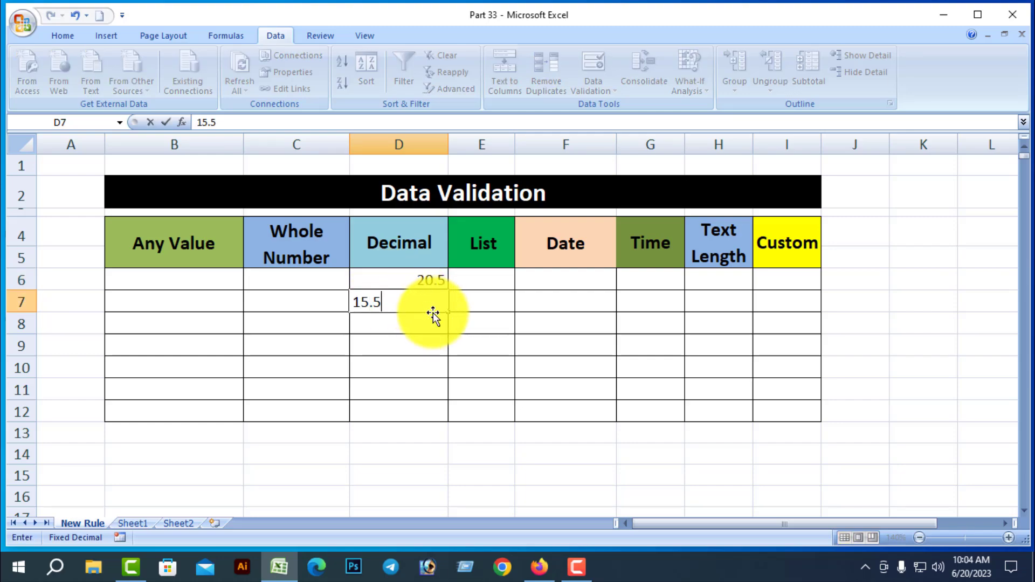
key("Return")
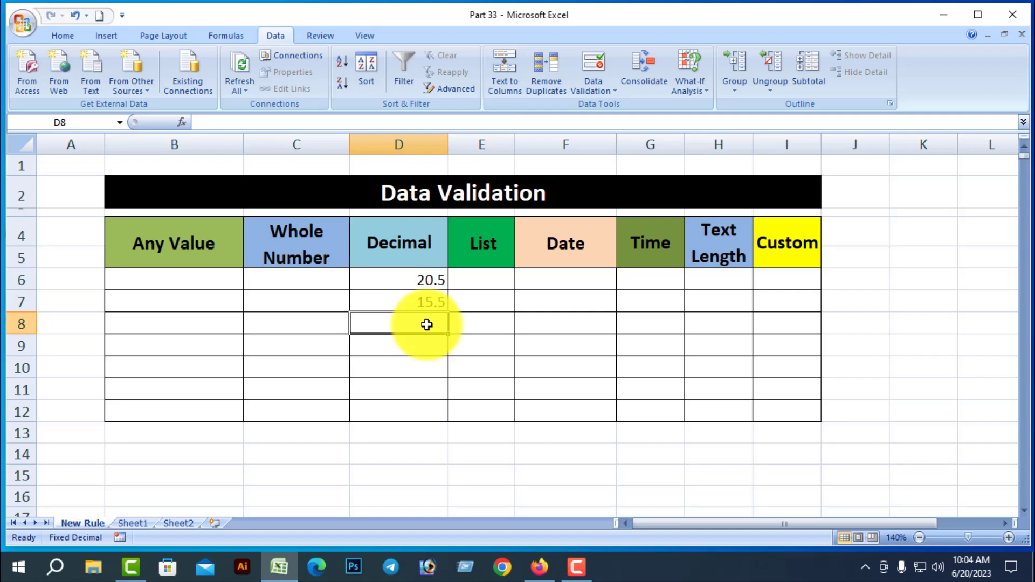
Try entering 23.9 in D8 against the maximum of 20.5 and dismiss the validation alert.
type("23.9")
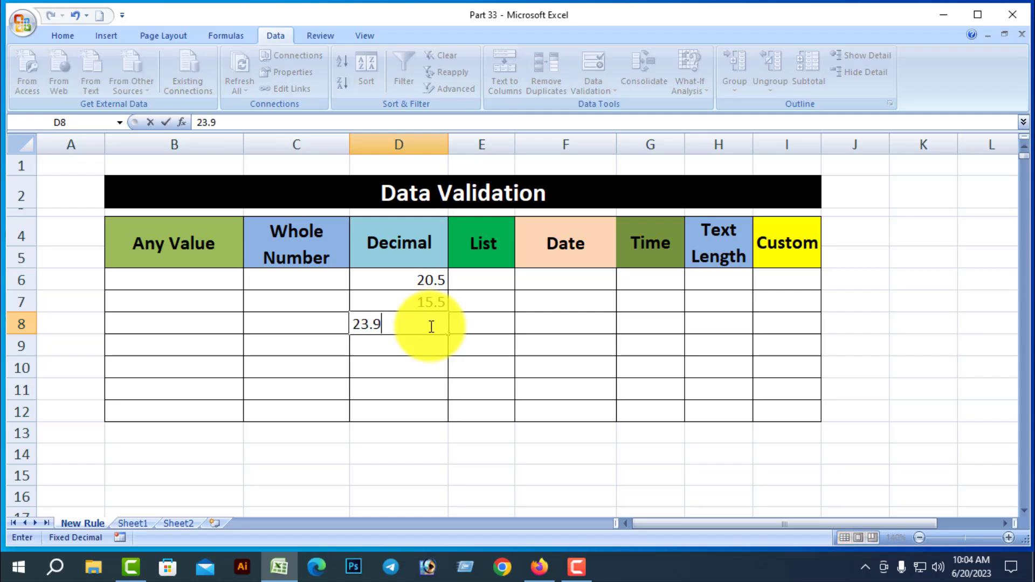
key("Return")
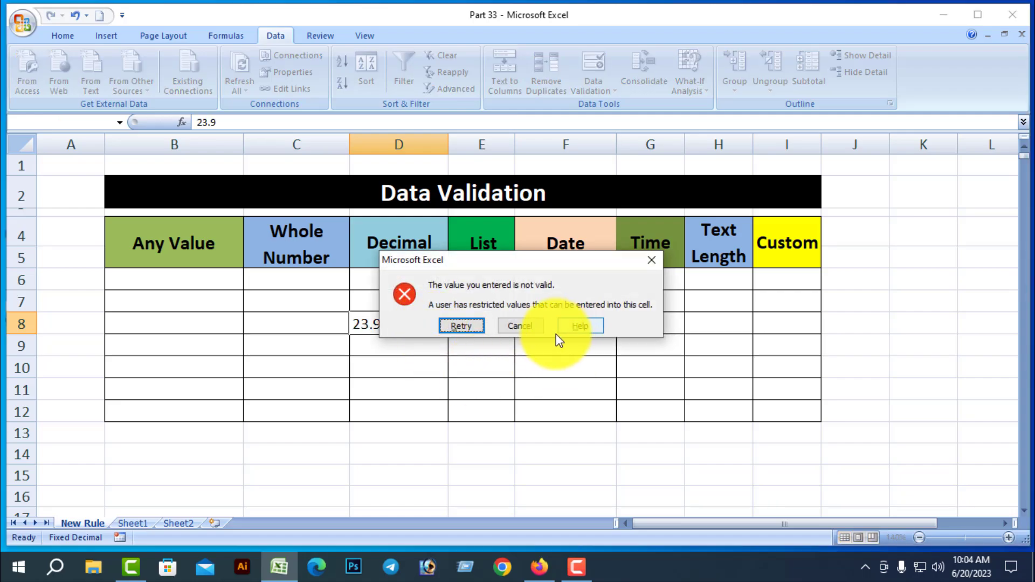
left_click(651, 261)
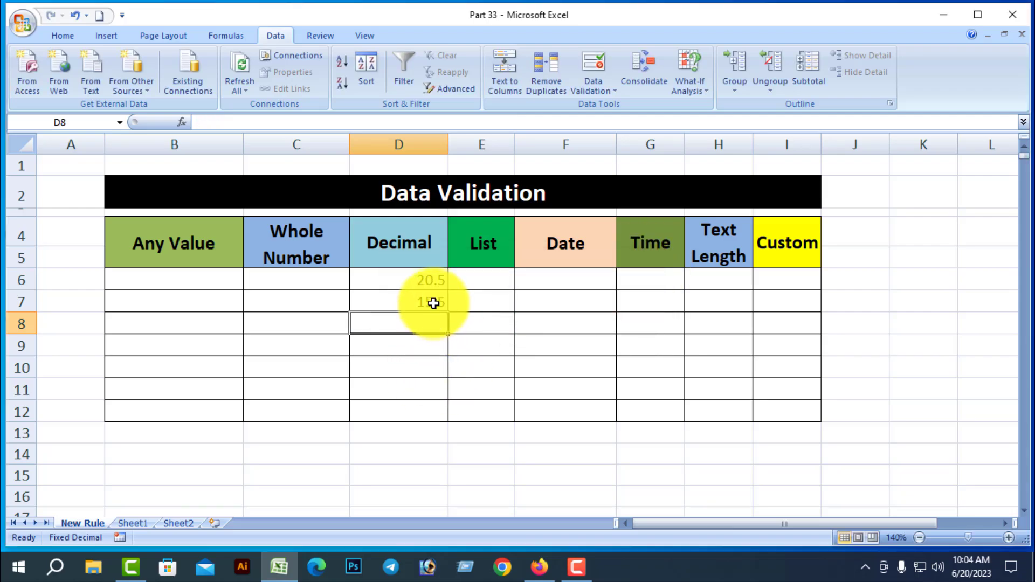
Clear the 20.5 and 15.5 test values from D6 and D7.
left_click(429, 281)
key("Delete")
left_click(433, 300)
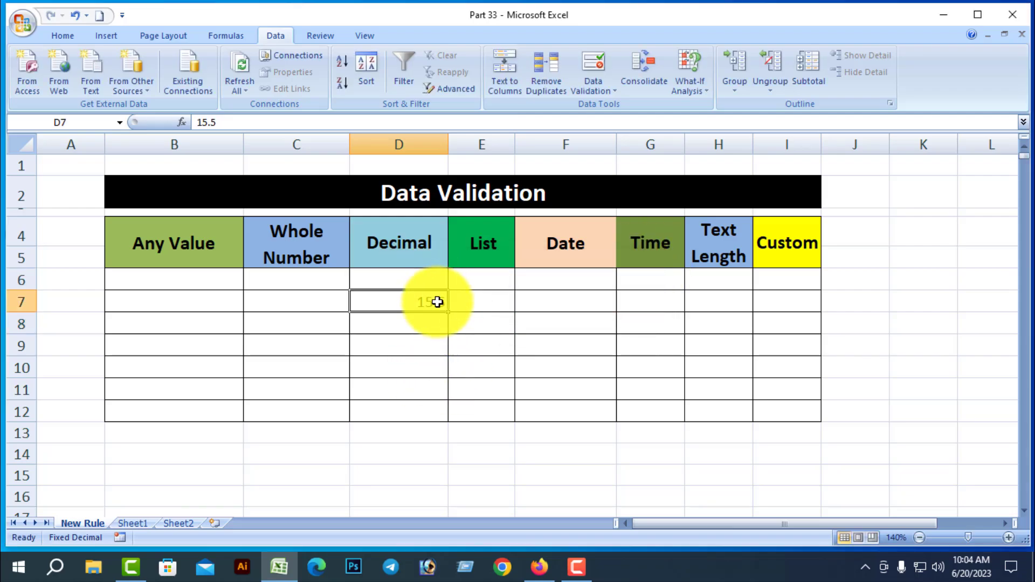
key("BackSpace")
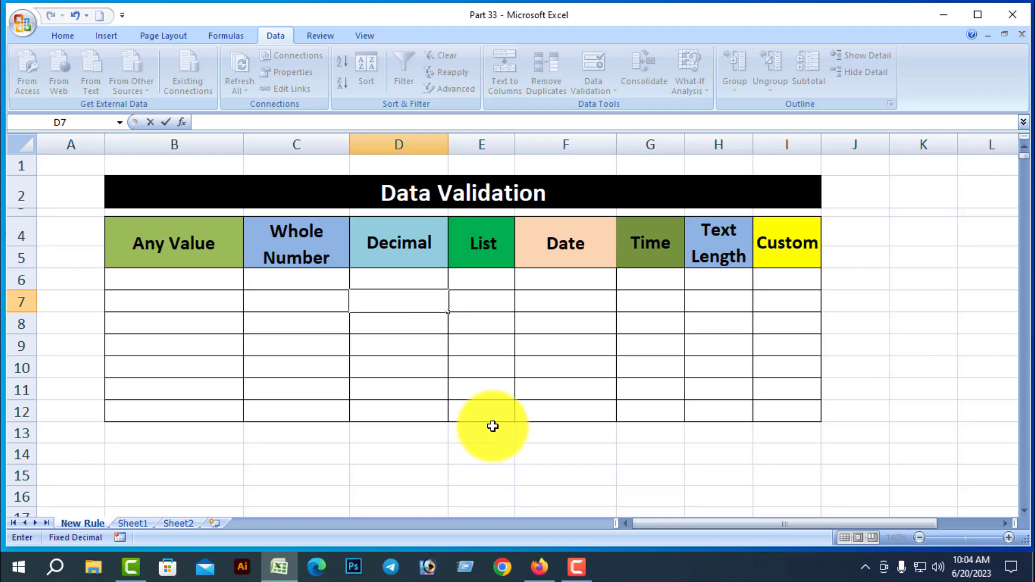